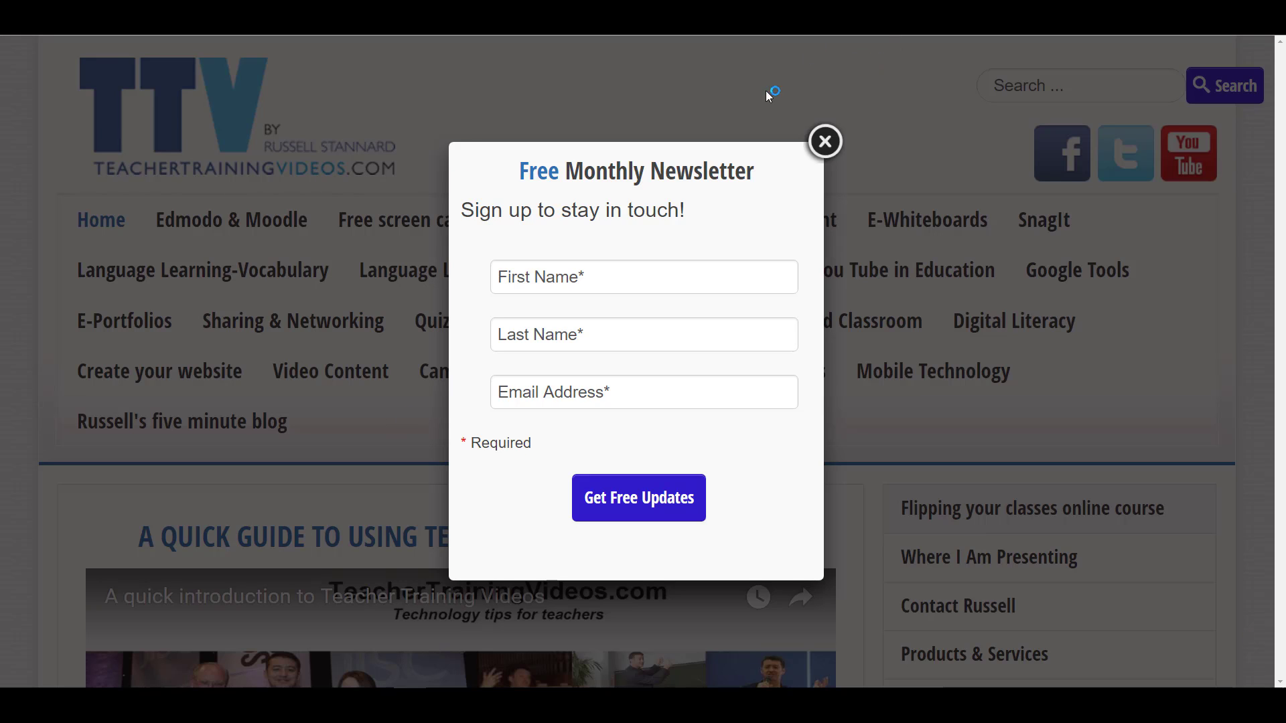
Close the newsletter sign-up popup and go to the Mobile Technology section
click(826, 143)
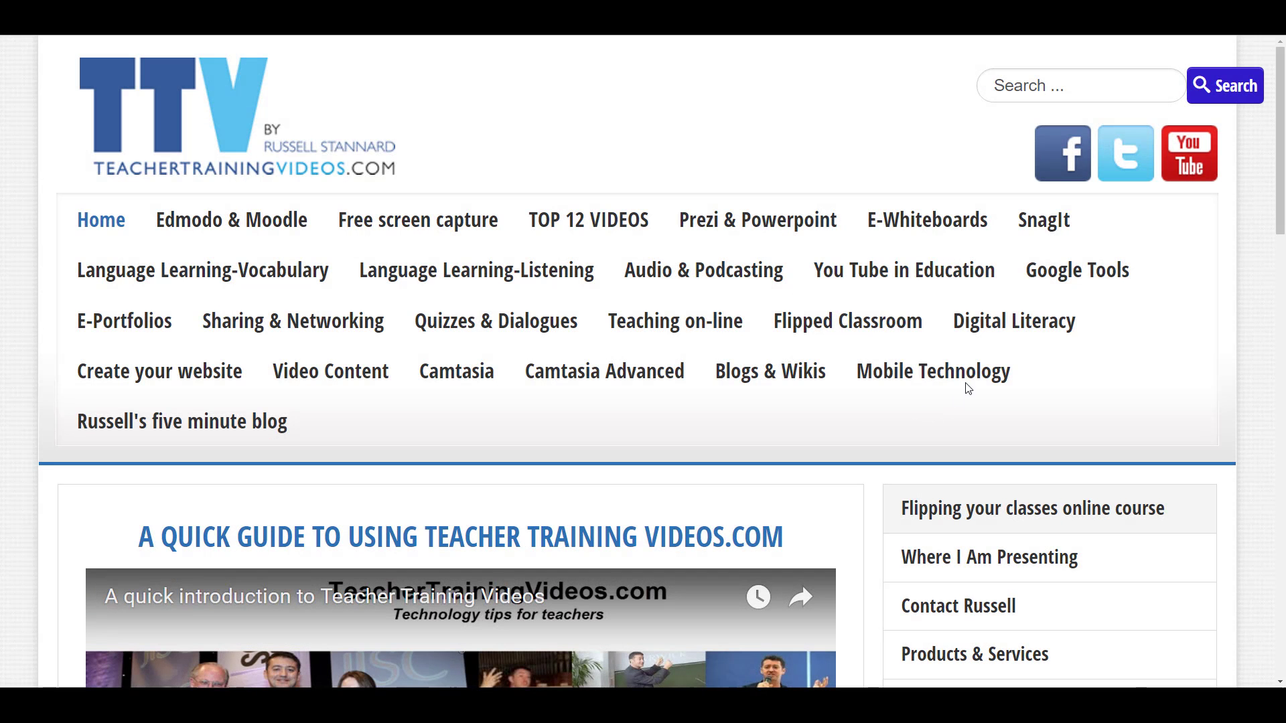
click(964, 376)
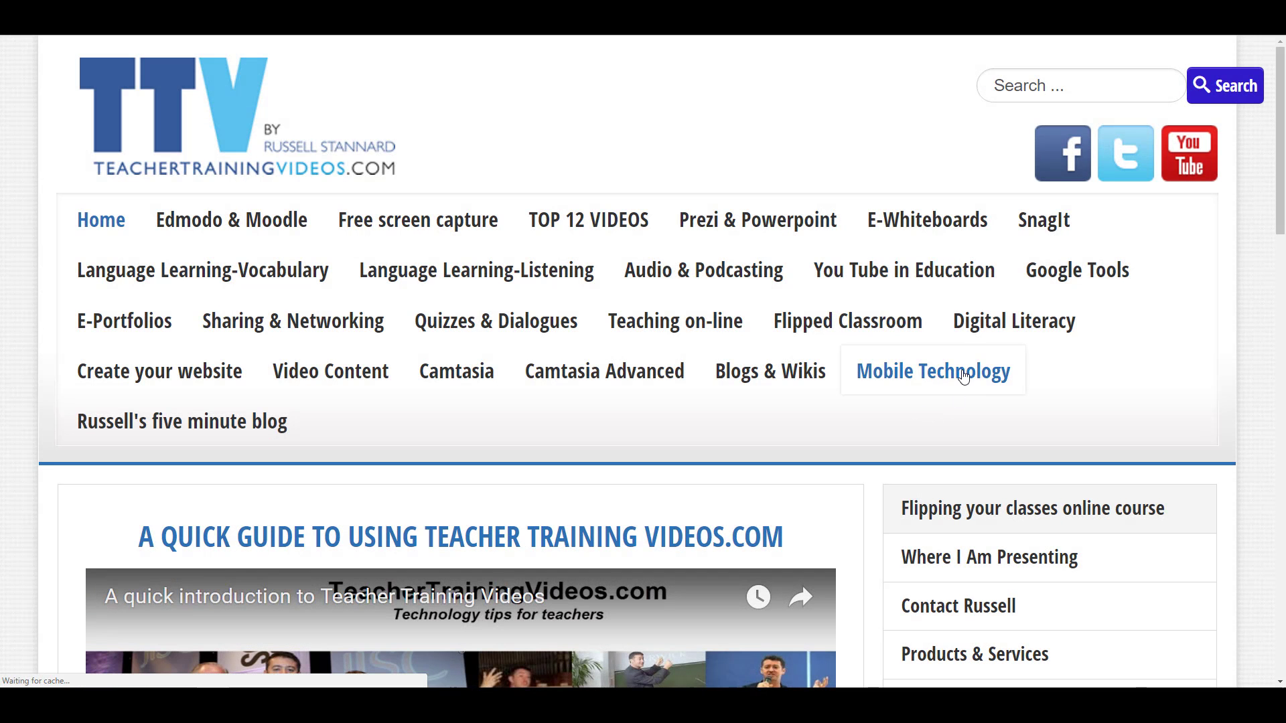
Scroll down the Mobile Technology page to browse its posts
drag(1279, 148, 1283, 558)
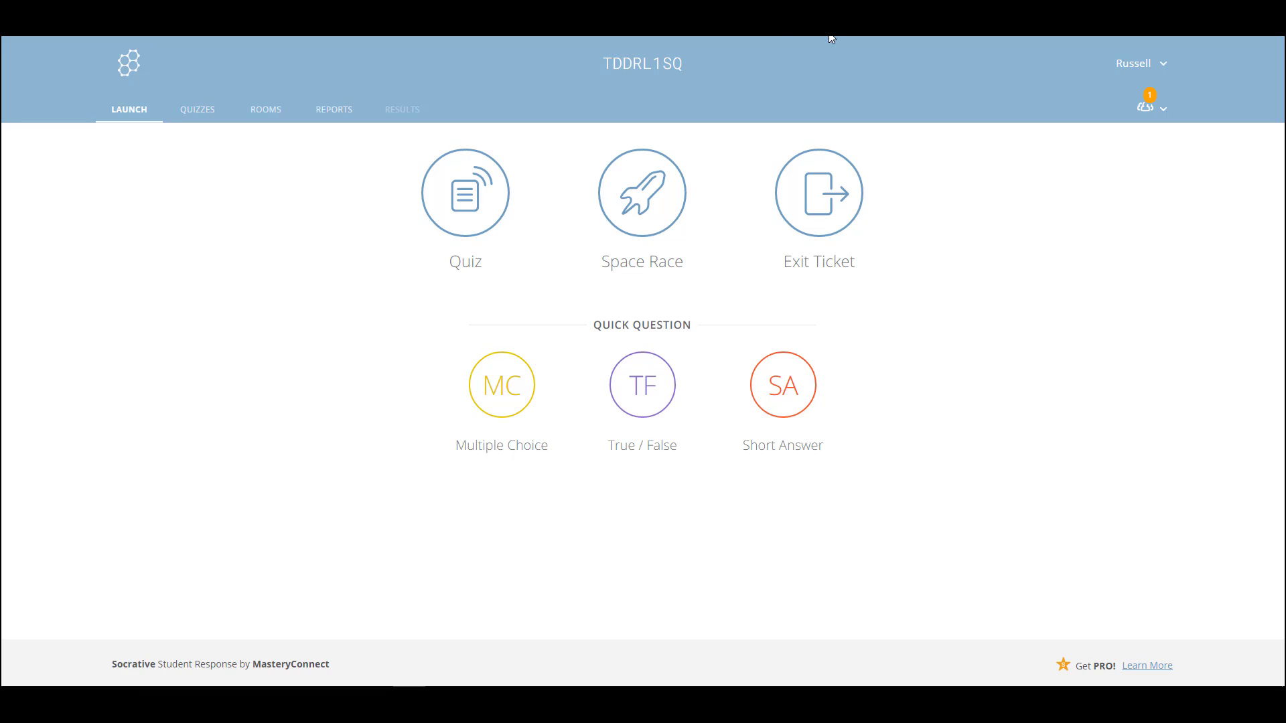
Start a Space Race and choose the quiz 'Copy of Superstitions about dreams'
click(630, 209)
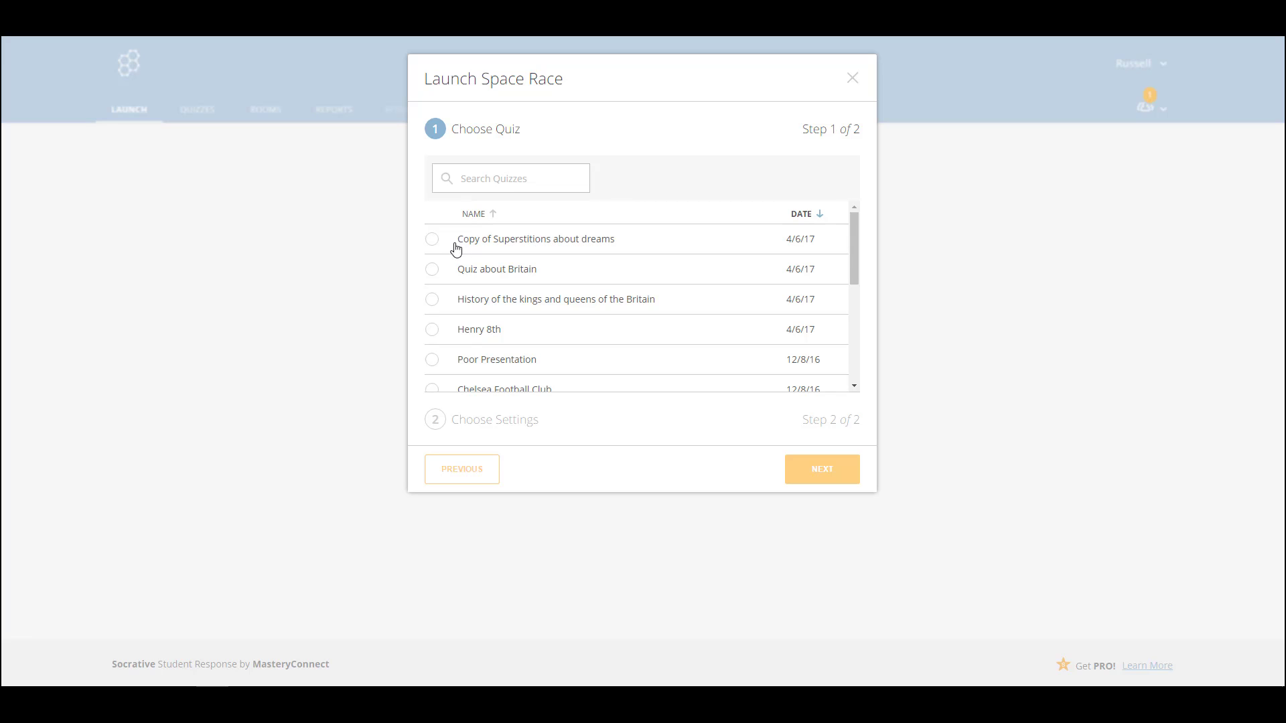
click(429, 243)
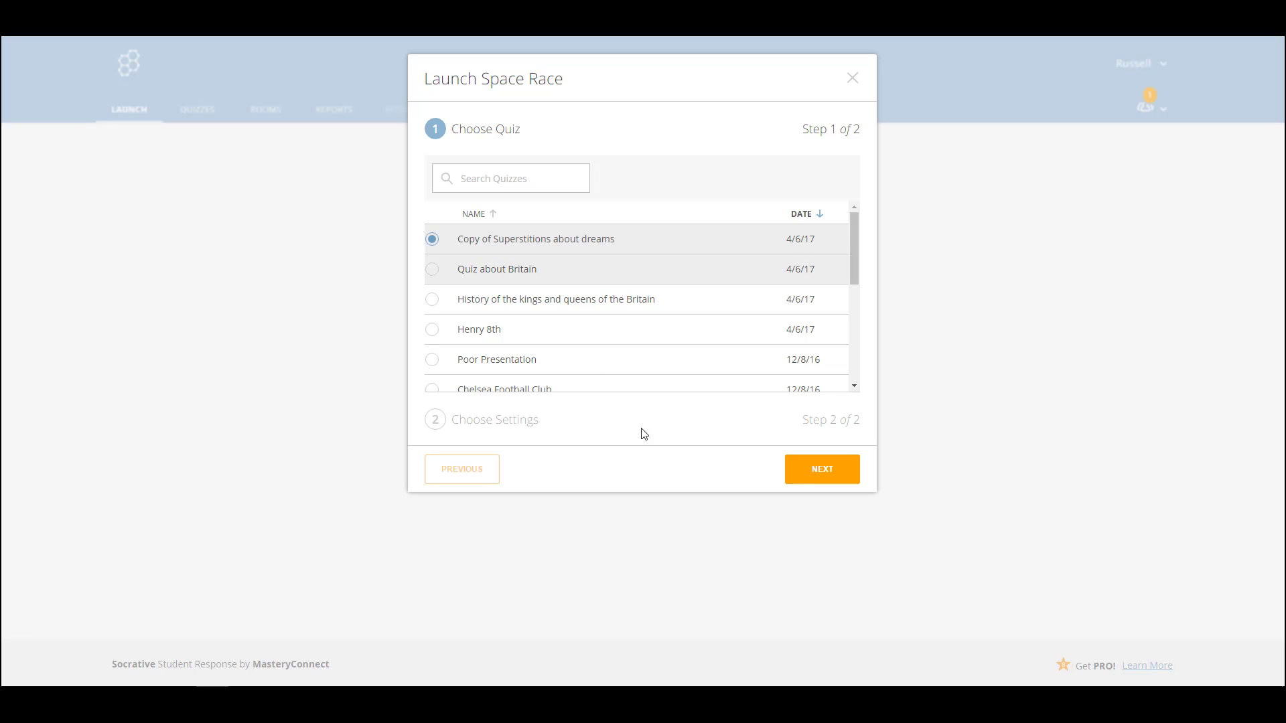
Set the Space Race to 5 teams with the Rocket icon and start it
click(823, 471)
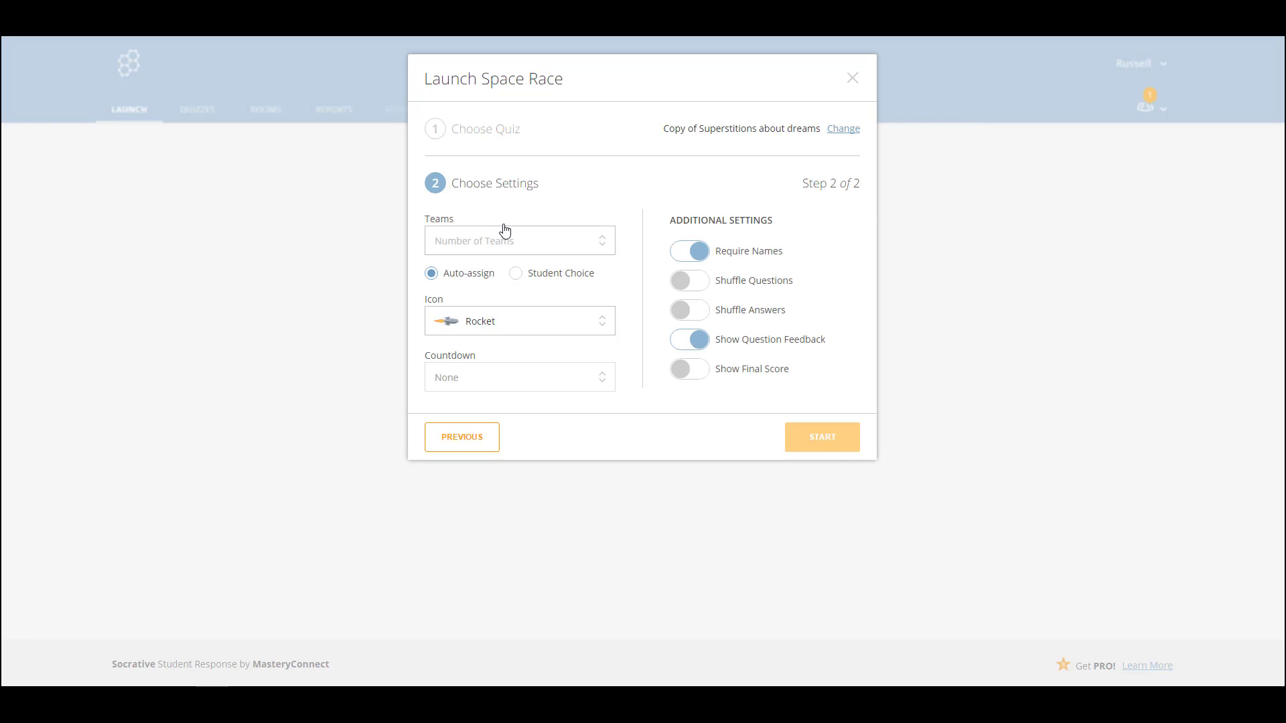
click(602, 245)
click(440, 358)
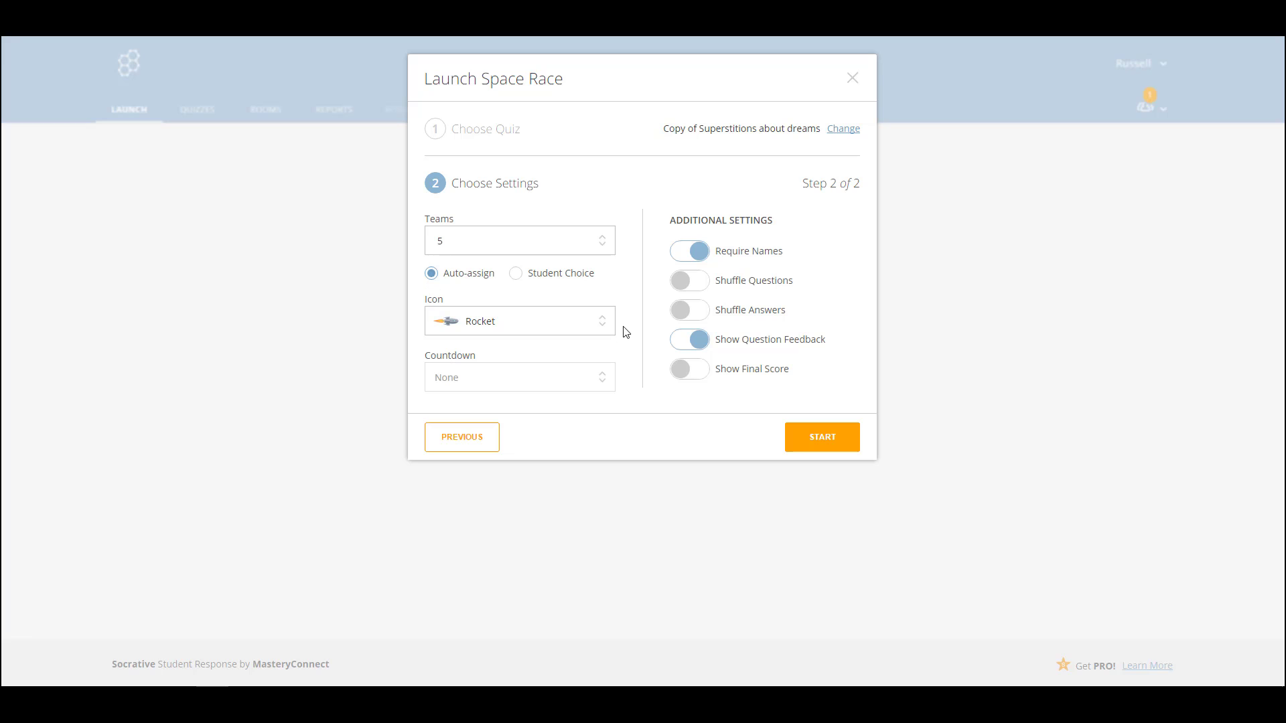
click(606, 328)
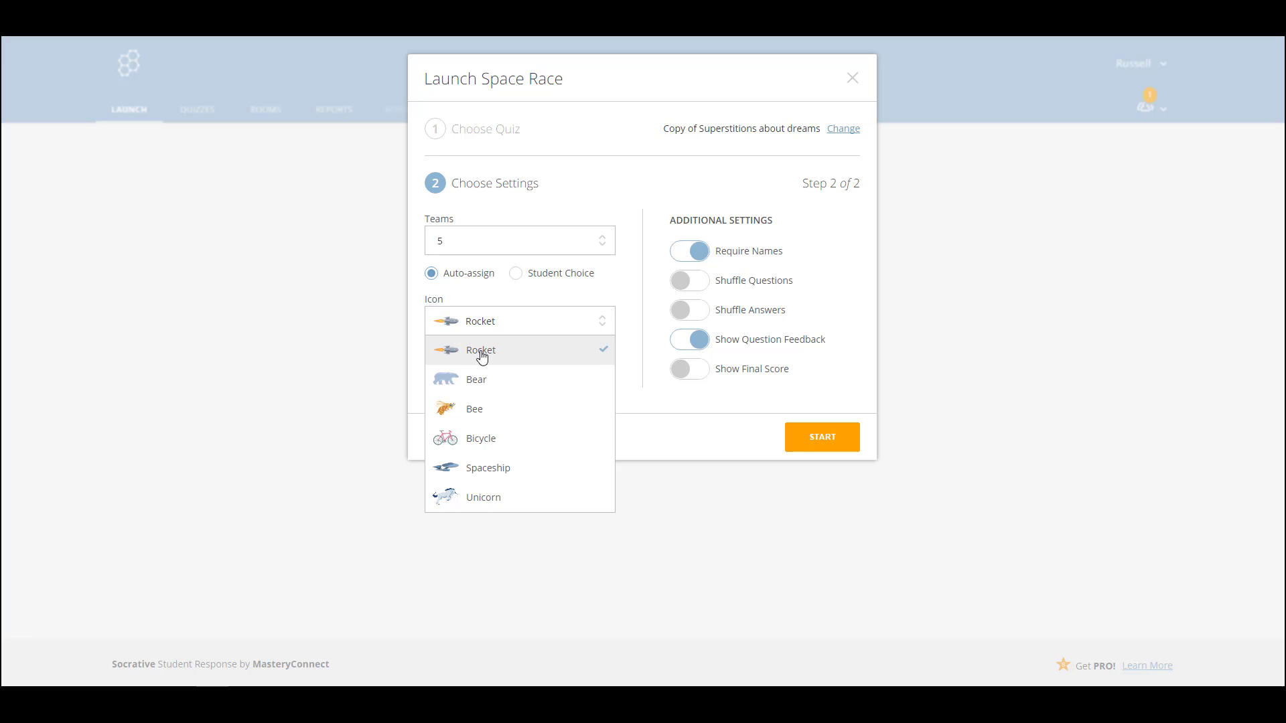
click(481, 353)
click(606, 324)
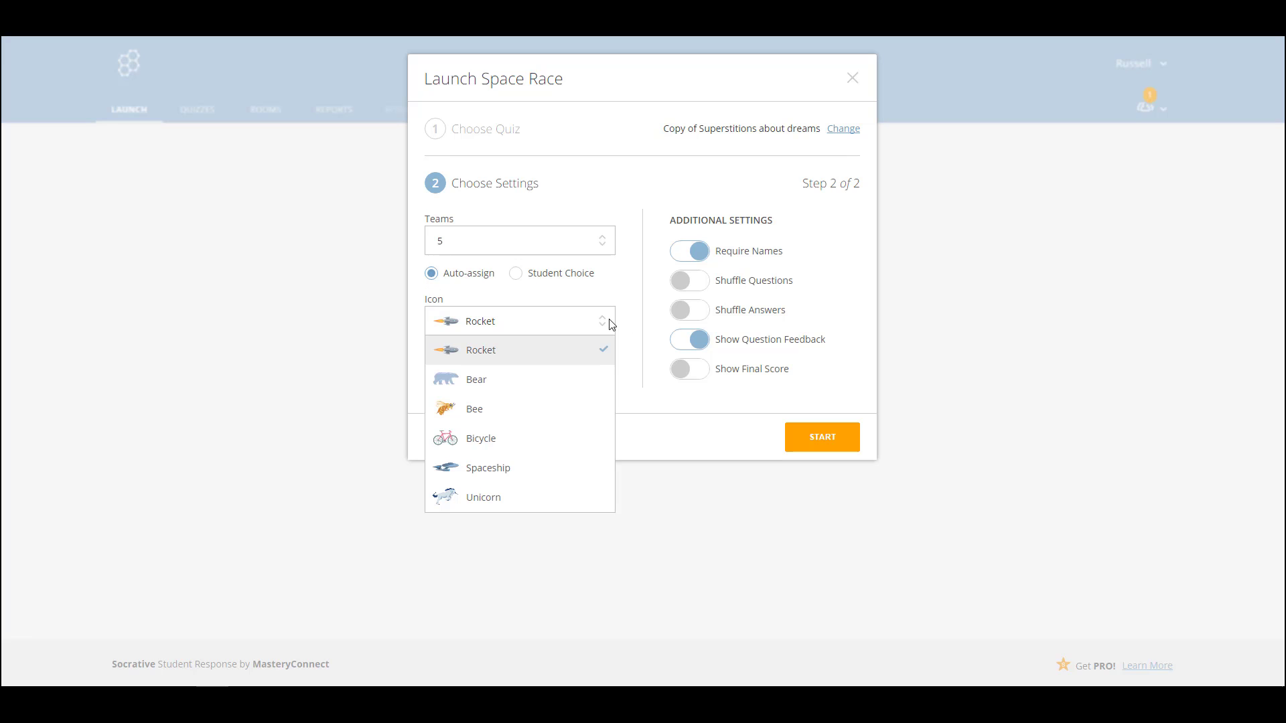
click(492, 354)
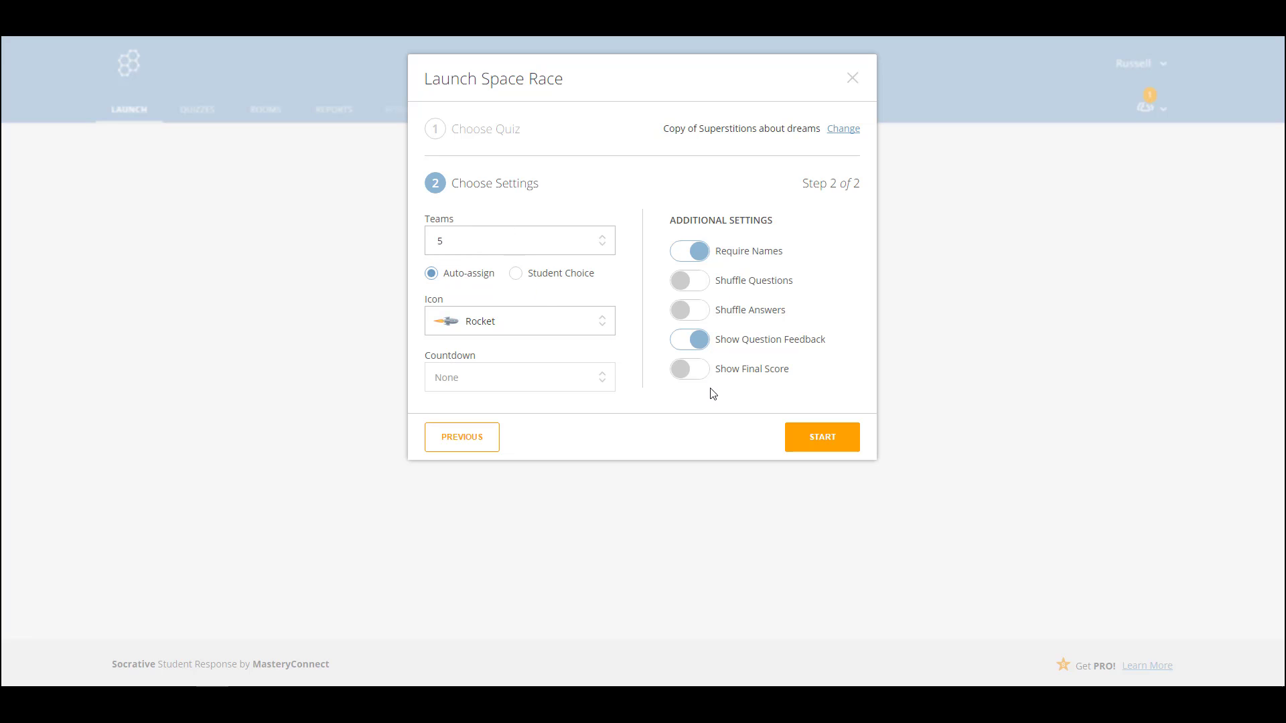
click(812, 442)
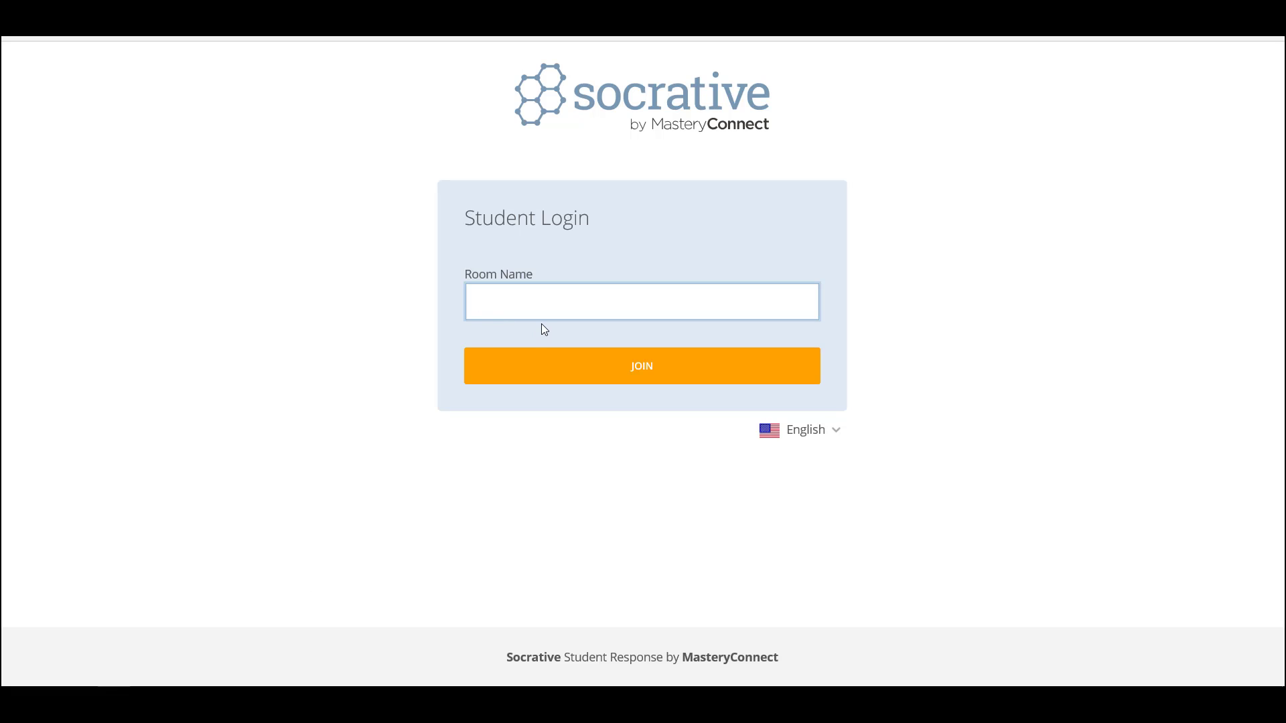
Join the teacher's room as a student, correcting the room name, and enter the student's name
click(635, 369)
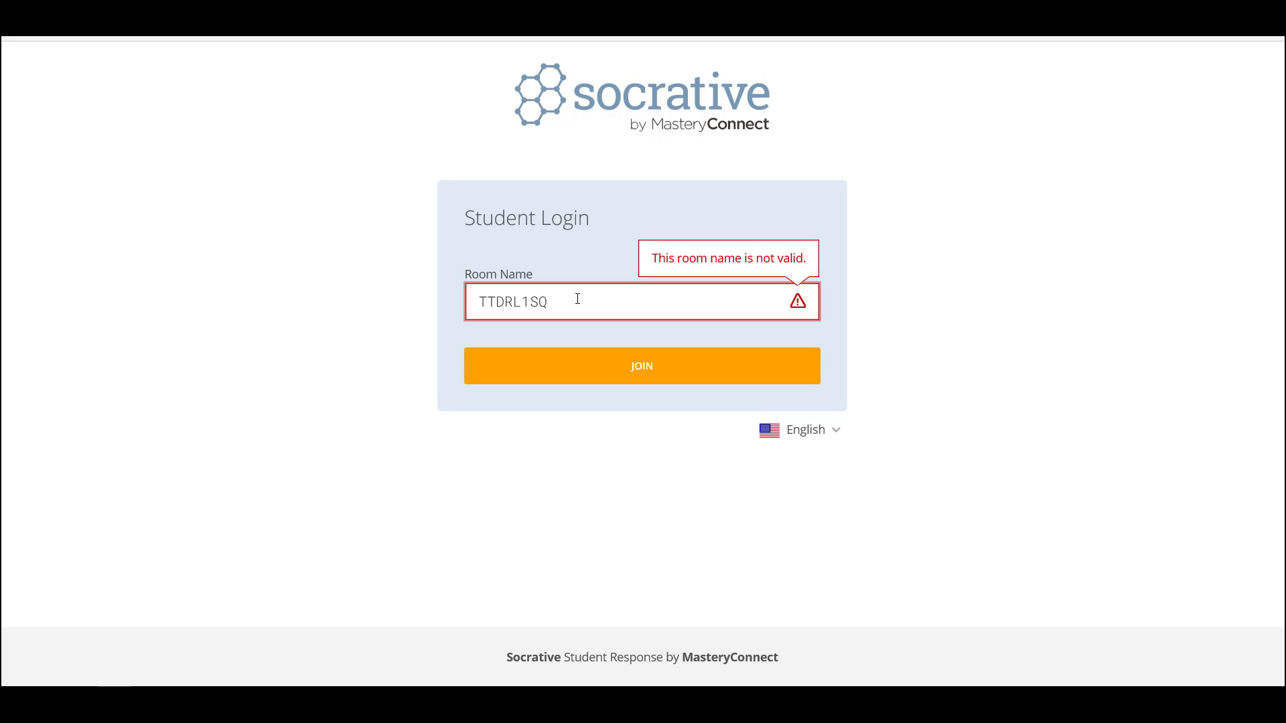
click(649, 374)
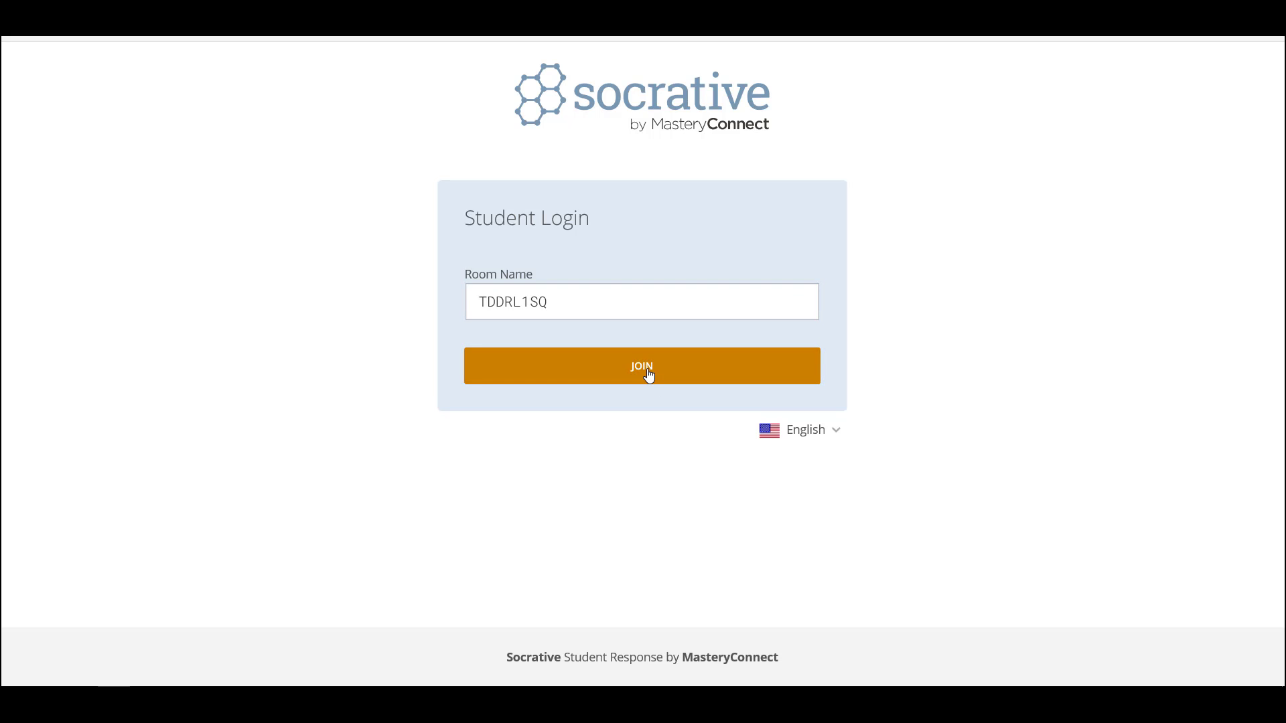
click(572, 260)
text(Russell)
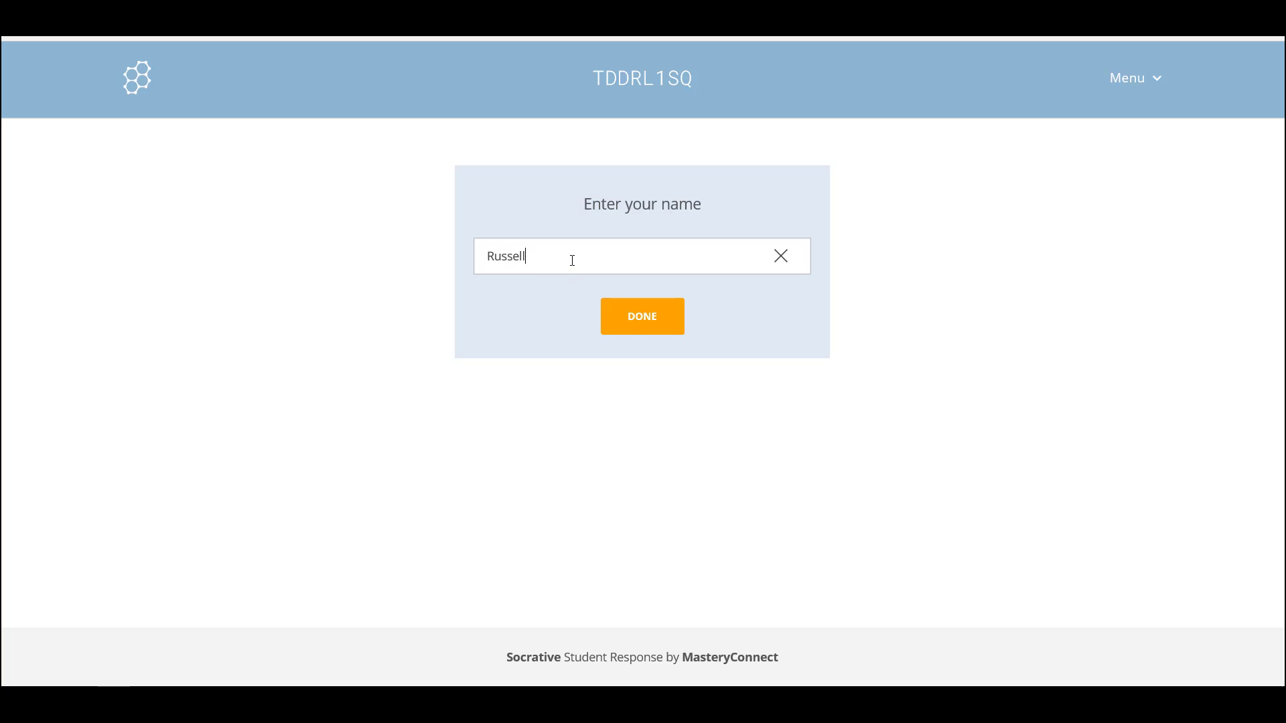
click(634, 333)
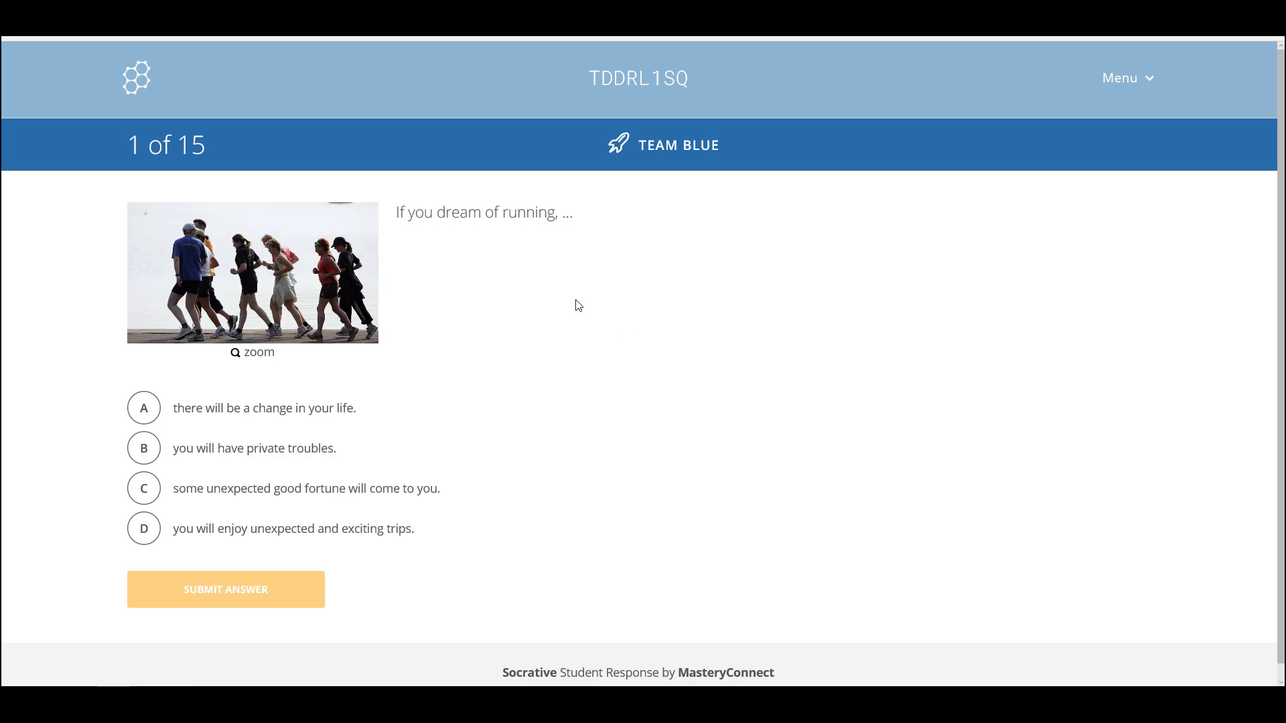
Answer race questions 1 to 3 with A, B and A, confirming each result
click(145, 413)
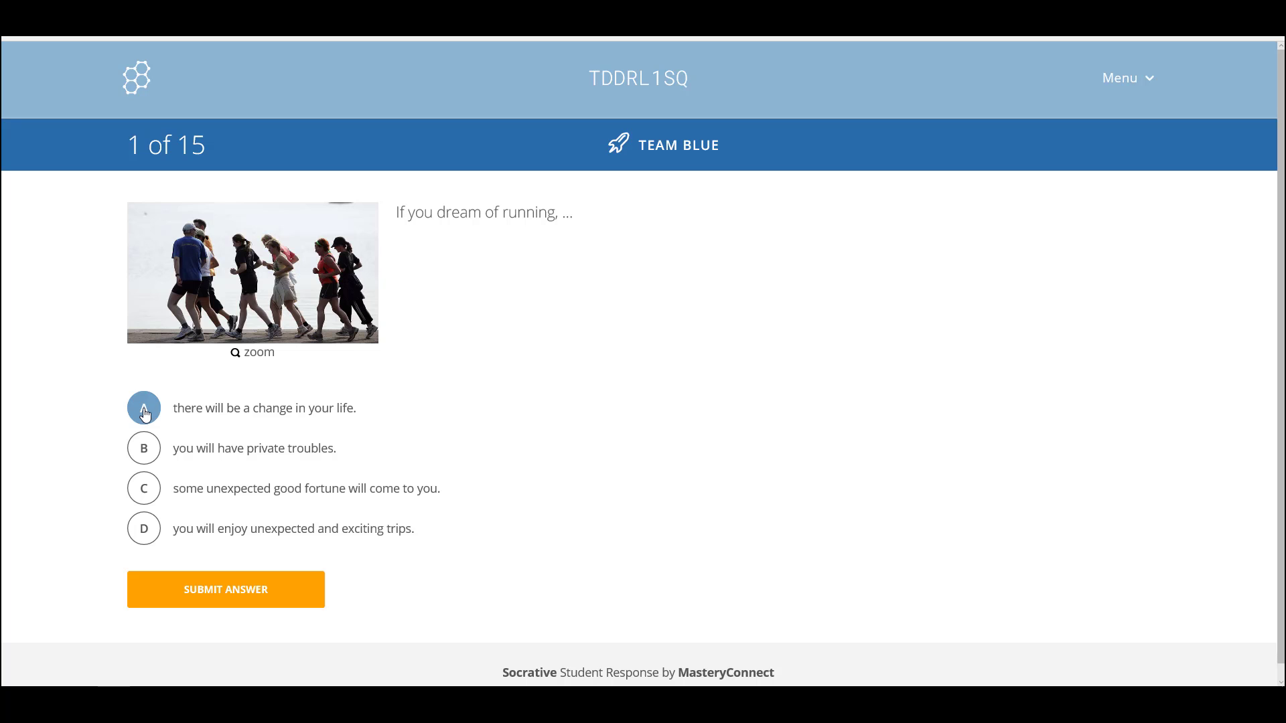
click(227, 591)
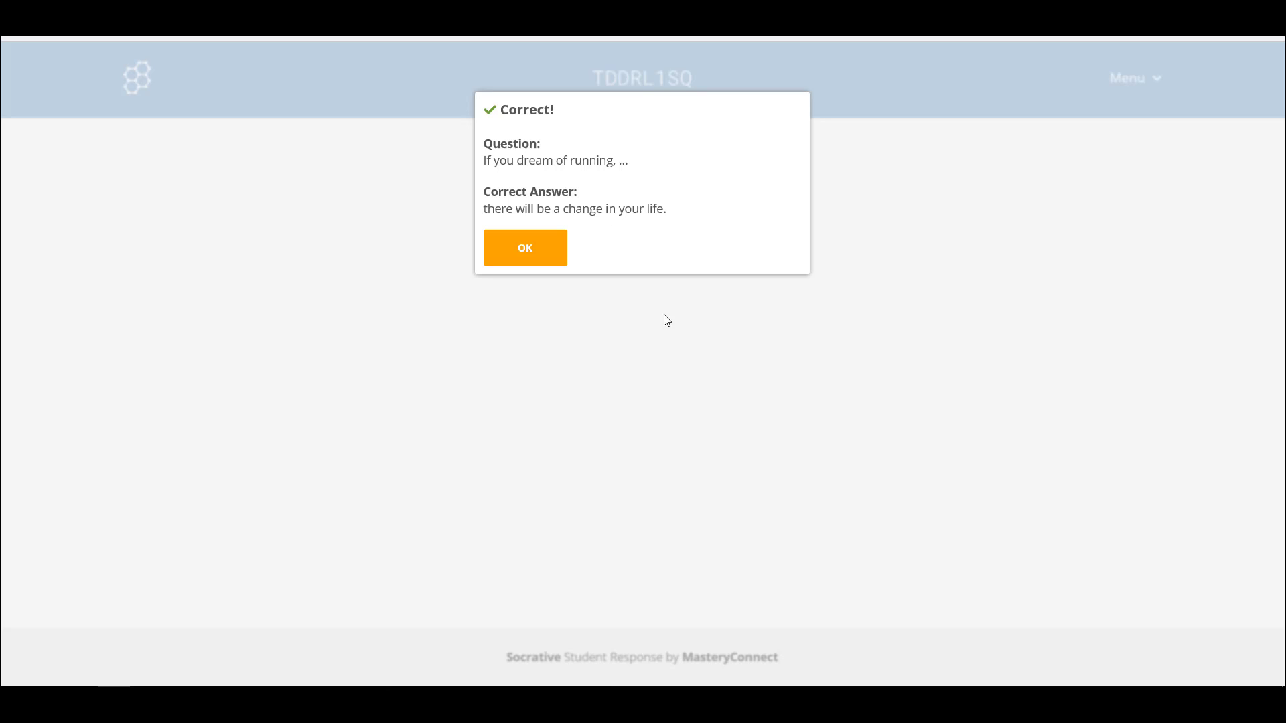
click(525, 249)
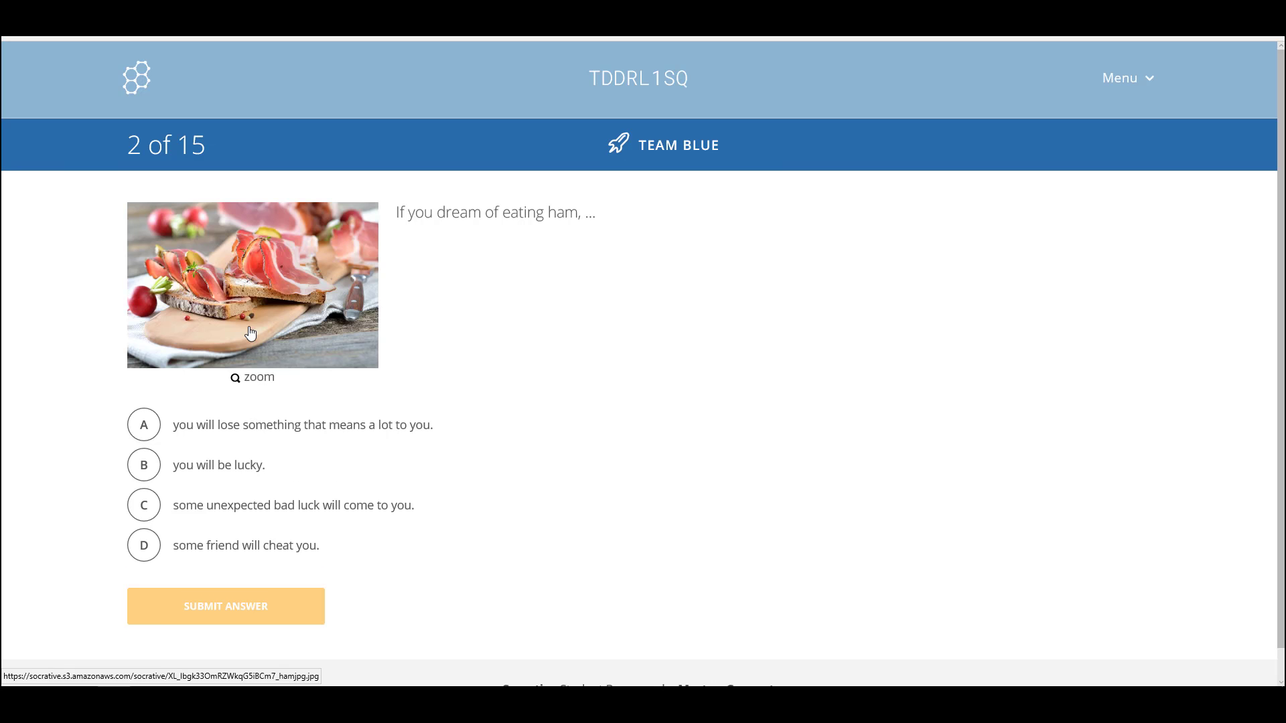
click(144, 472)
click(193, 606)
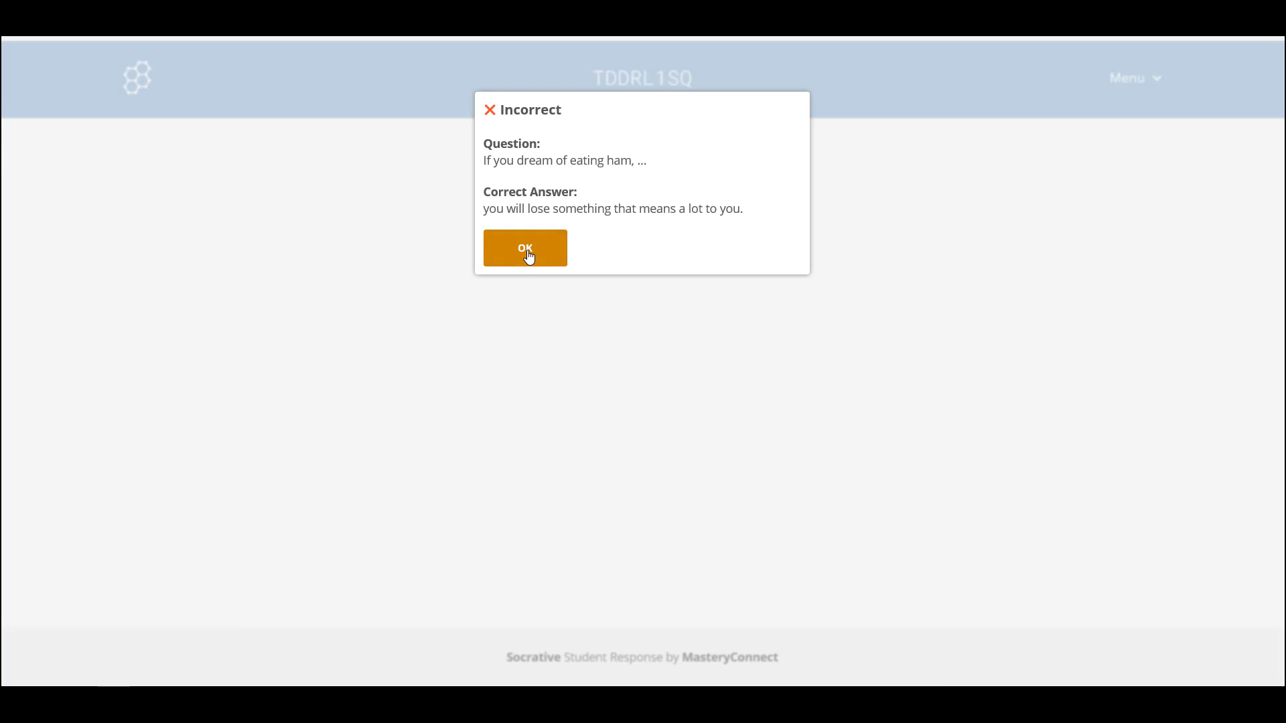
click(525, 249)
click(144, 410)
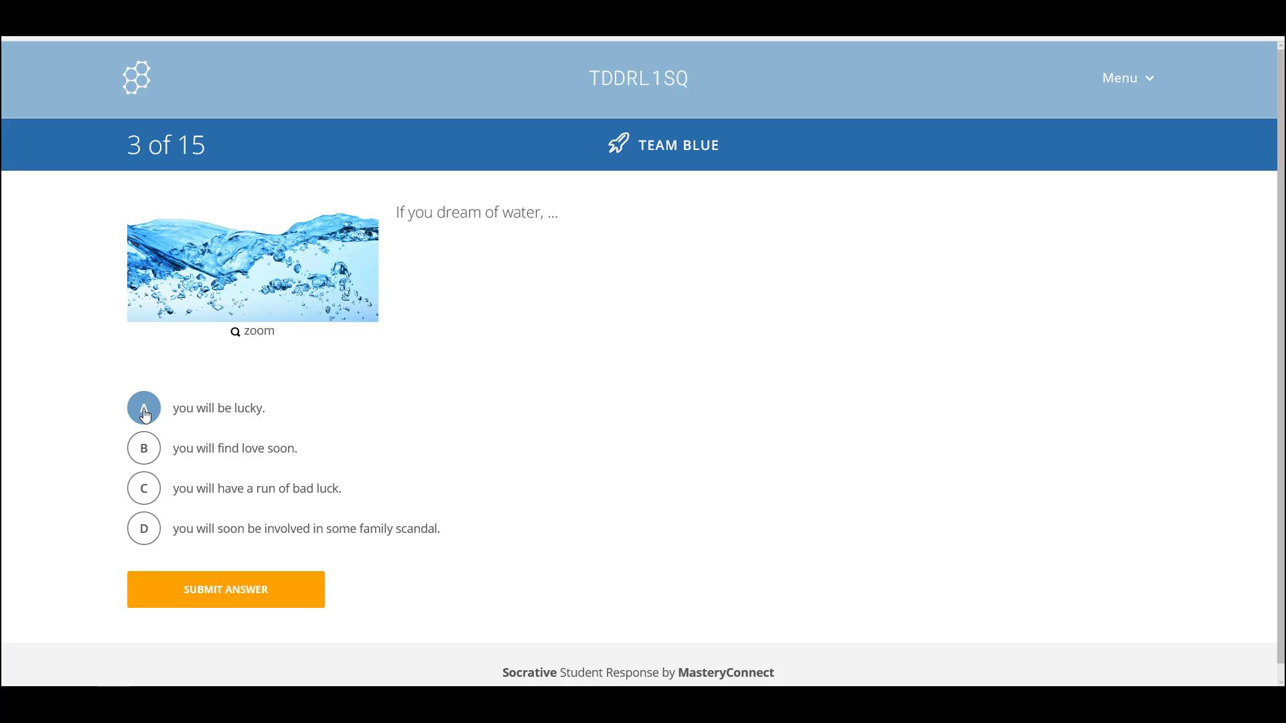
click(244, 598)
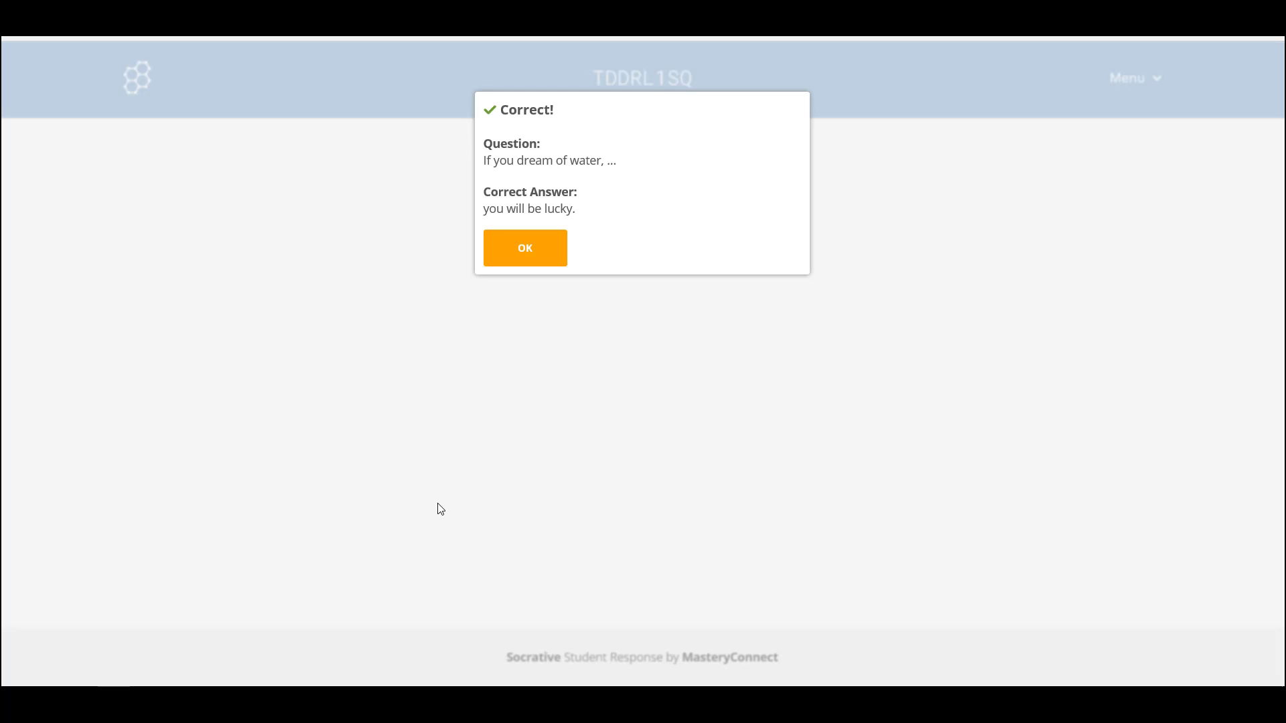
click(535, 256)
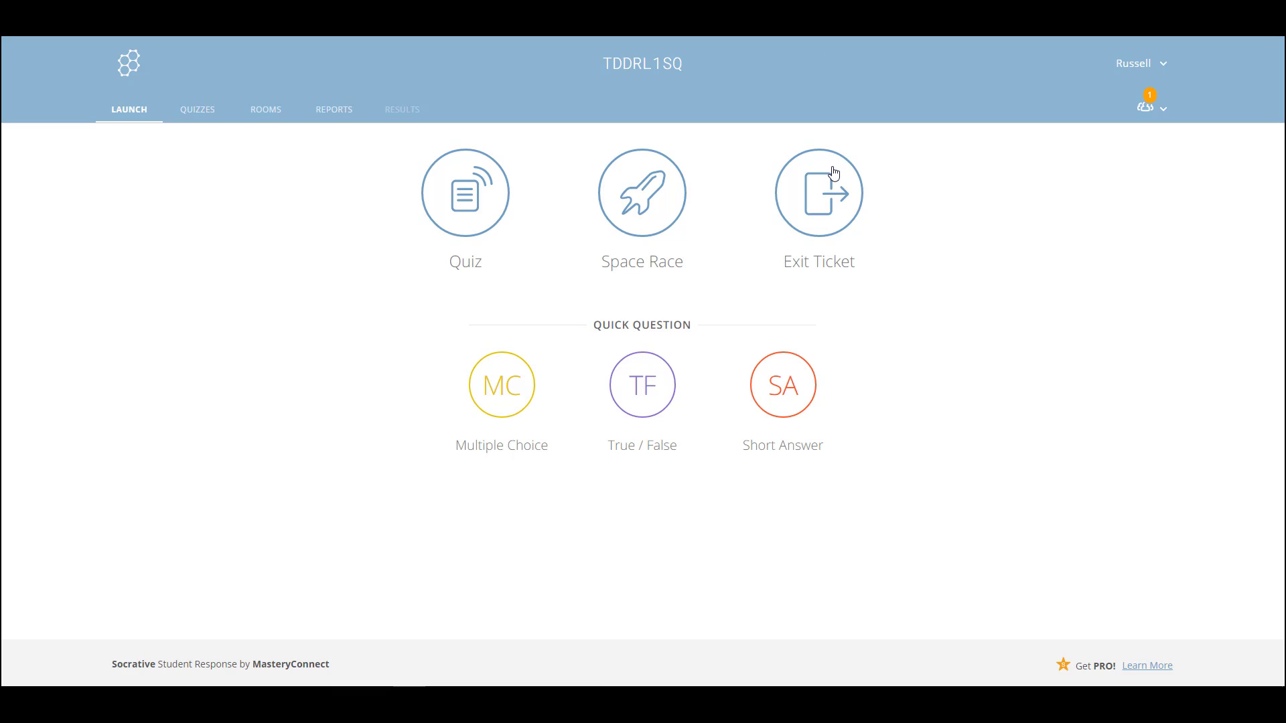
Launch an Exit Ticket and join it as a student with the student's name
click(811, 201)
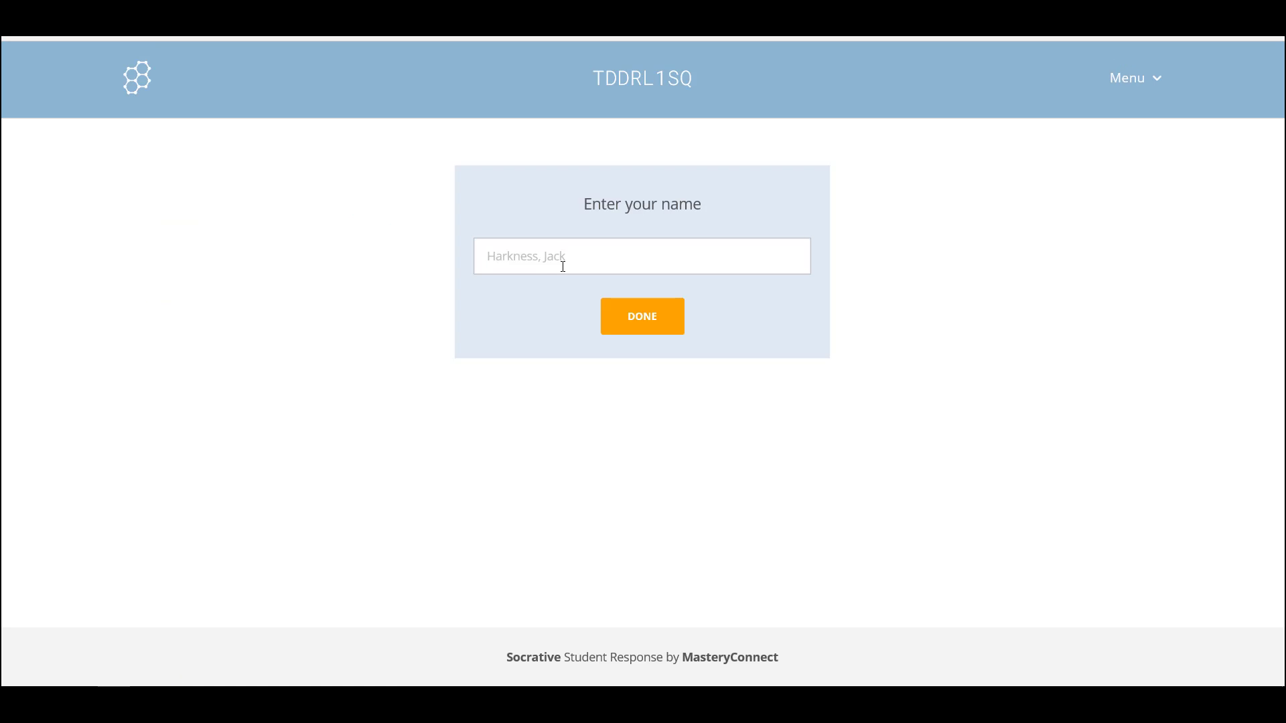
text(Russell)
click(642, 318)
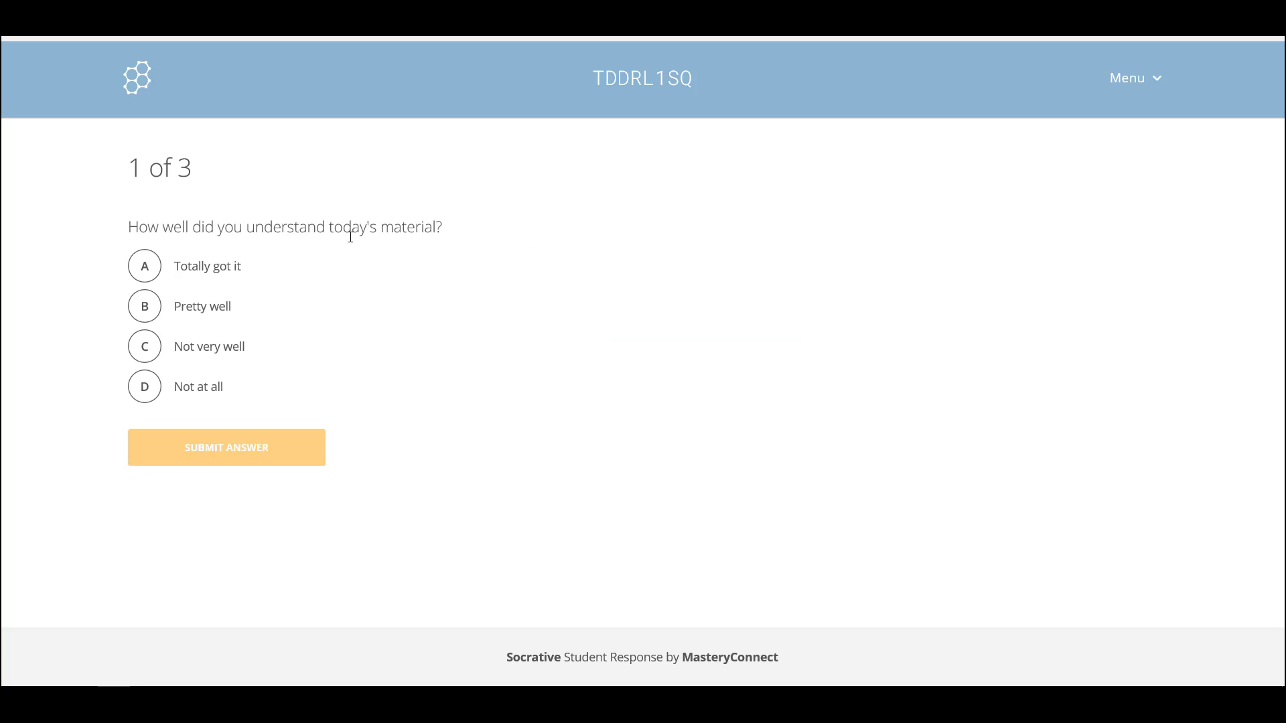
Answer the exit ticket: Totally got it, 'I learnt about Socrative', 'I write answer here'
click(149, 265)
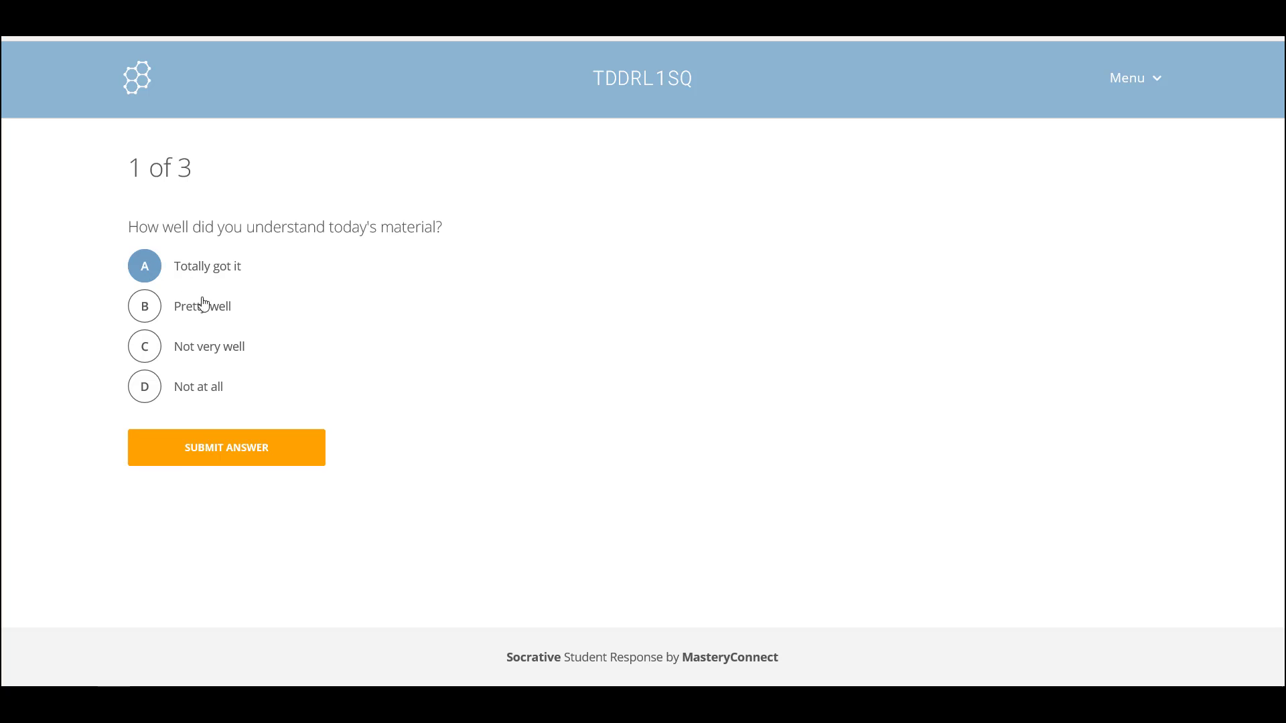
click(215, 449)
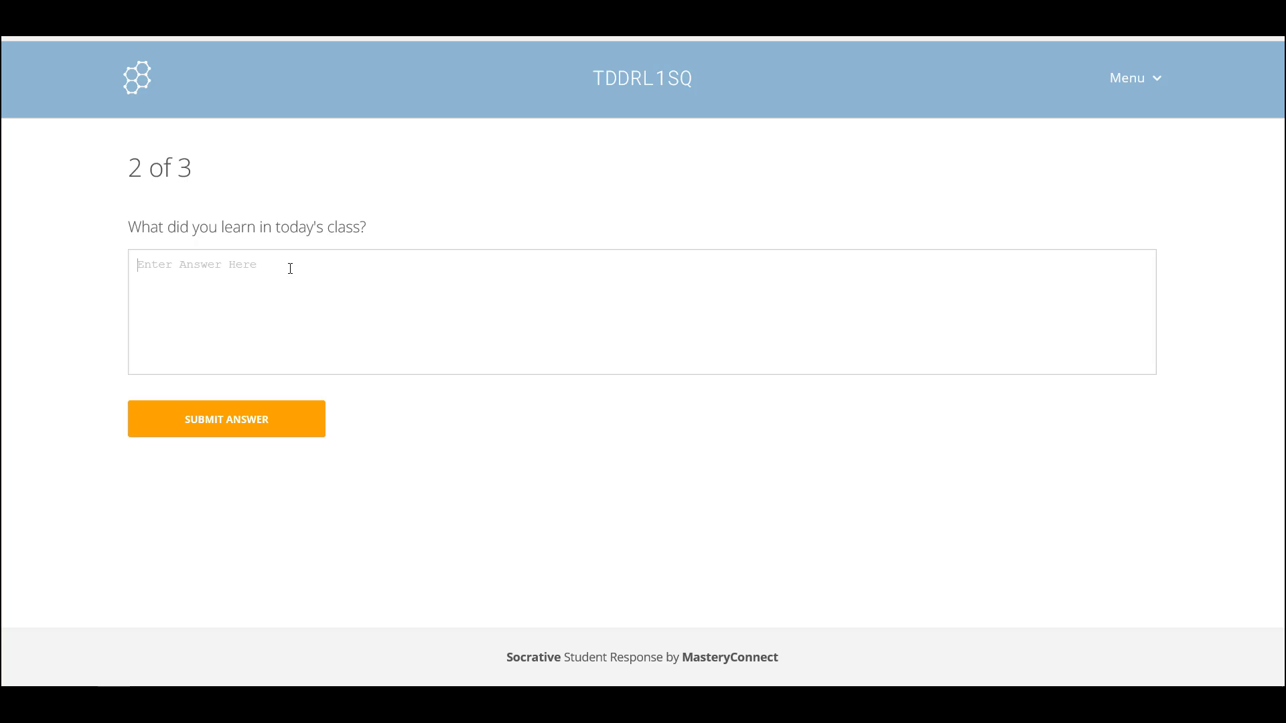
text(I learnt about Socrative)
click(222, 428)
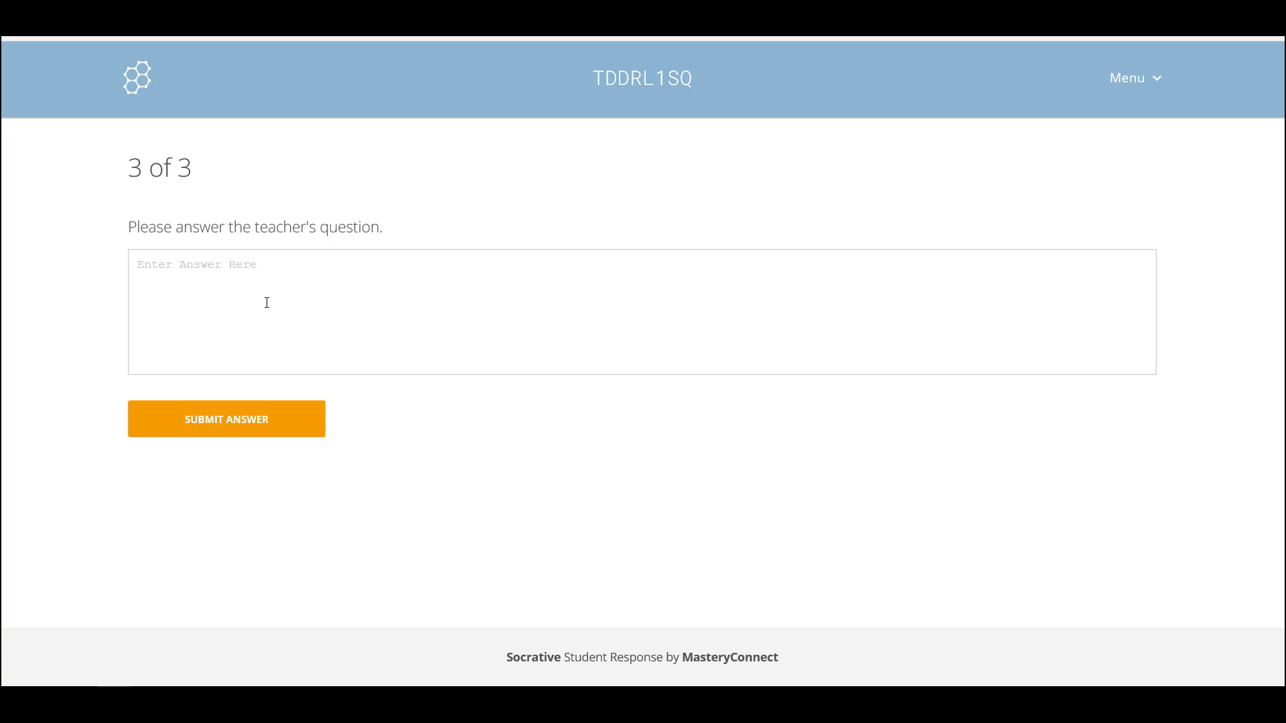
click(284, 267)
text(I write answer here)
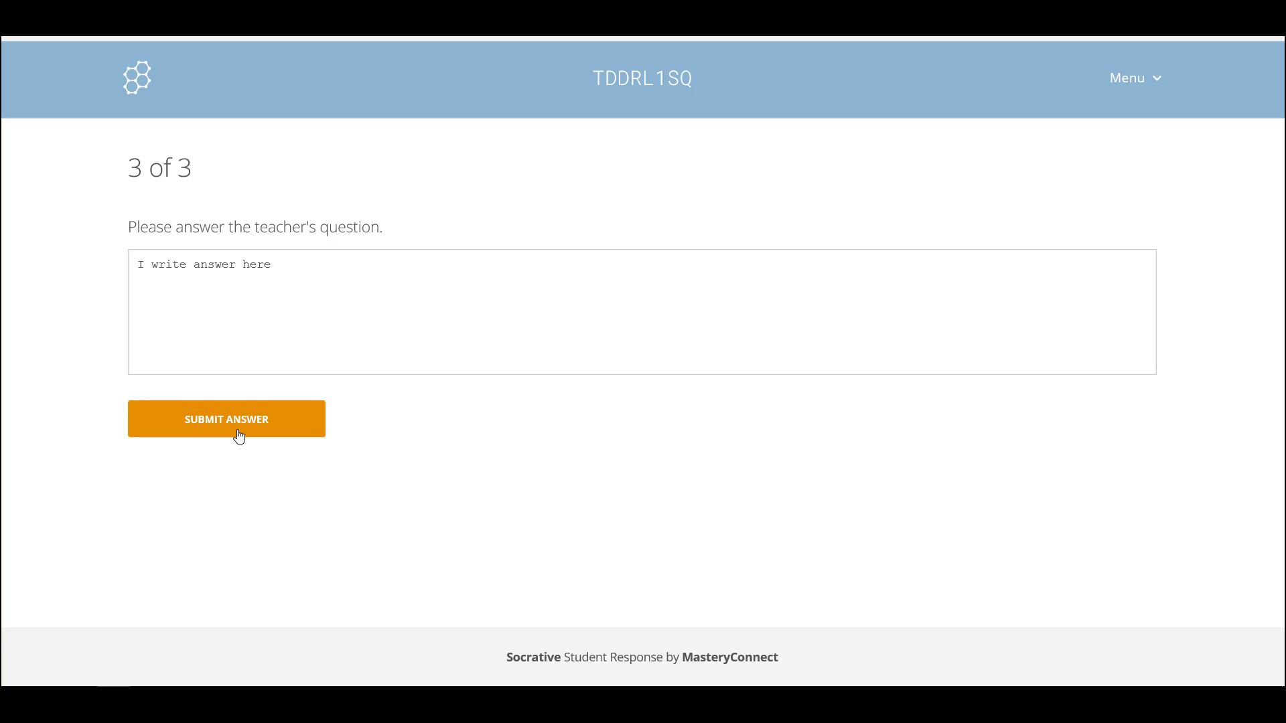
click(239, 436)
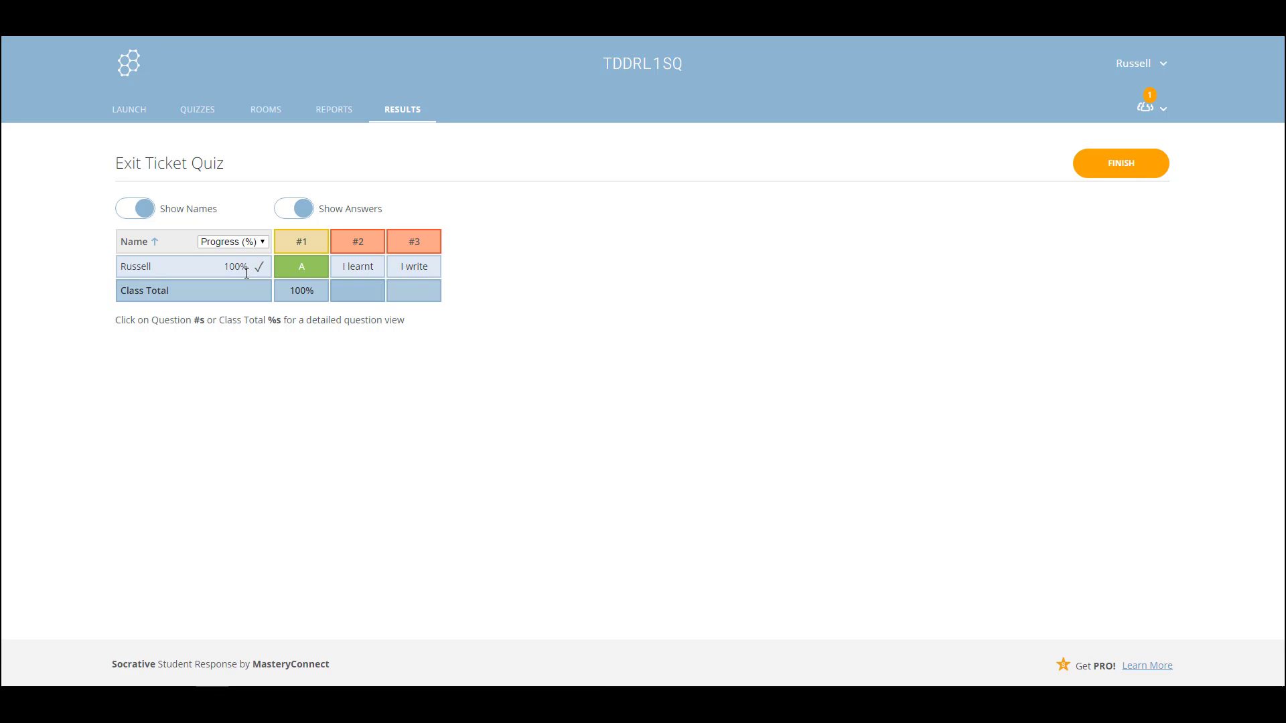
Review the class answers for question #2, then return to the results table
click(352, 296)
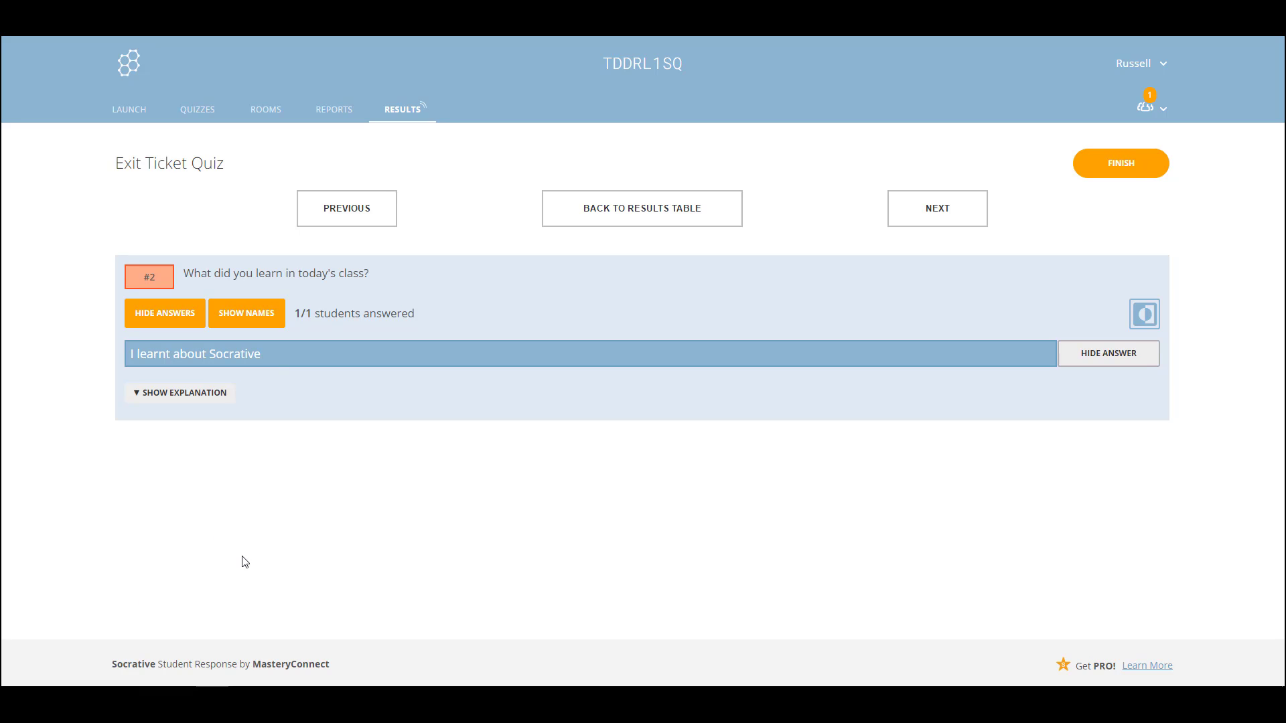
click(18, 35)
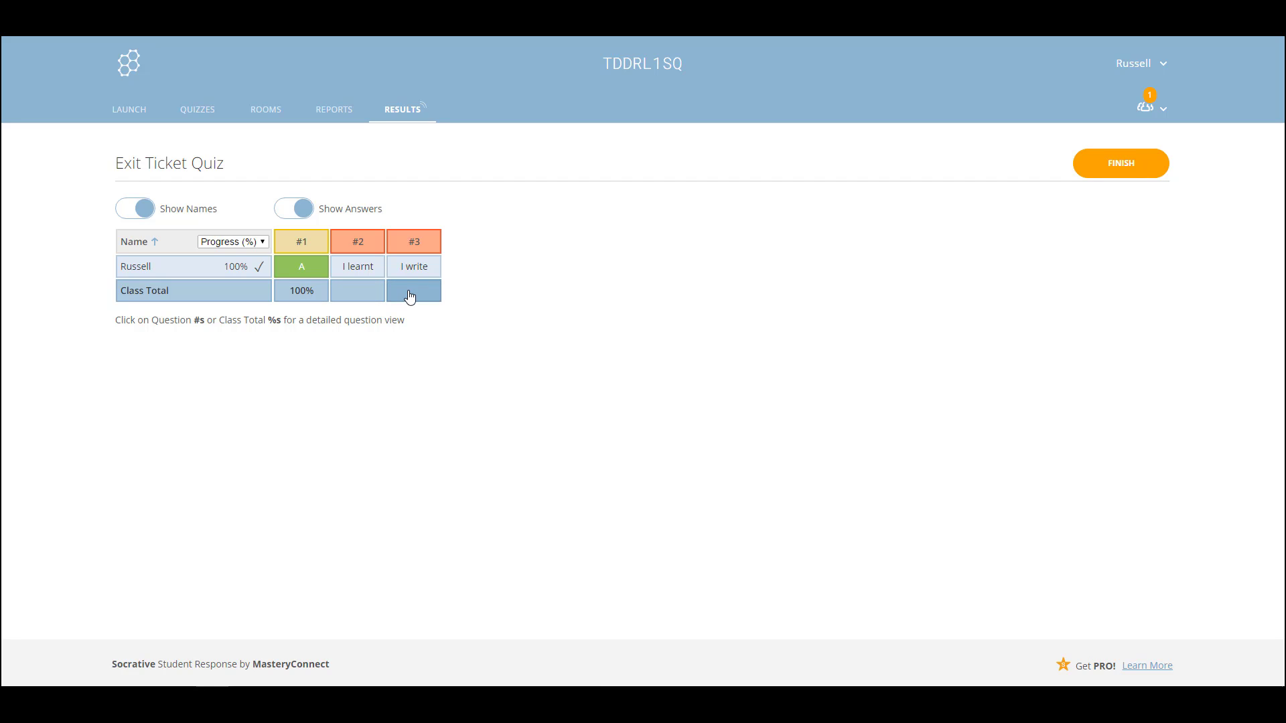
click(410, 296)
Finish the Exit Ticket, then download and open its Whole Class Excel report
click(1124, 167)
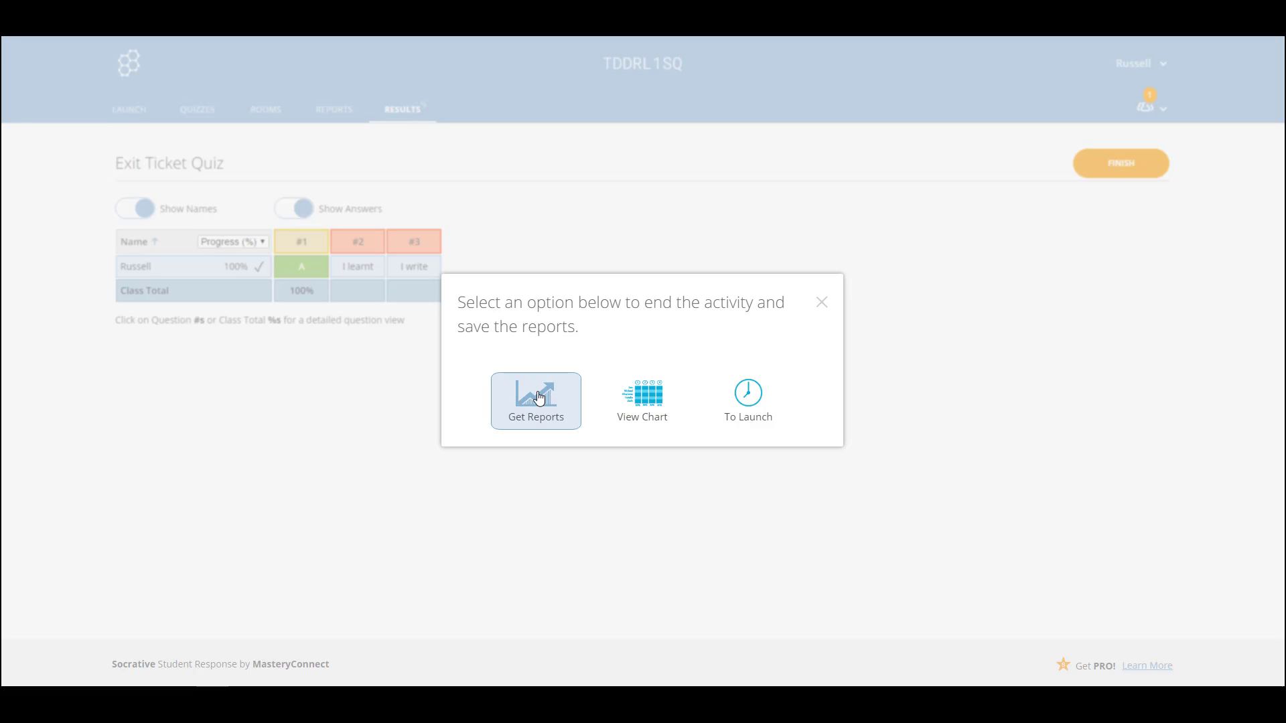
click(653, 399)
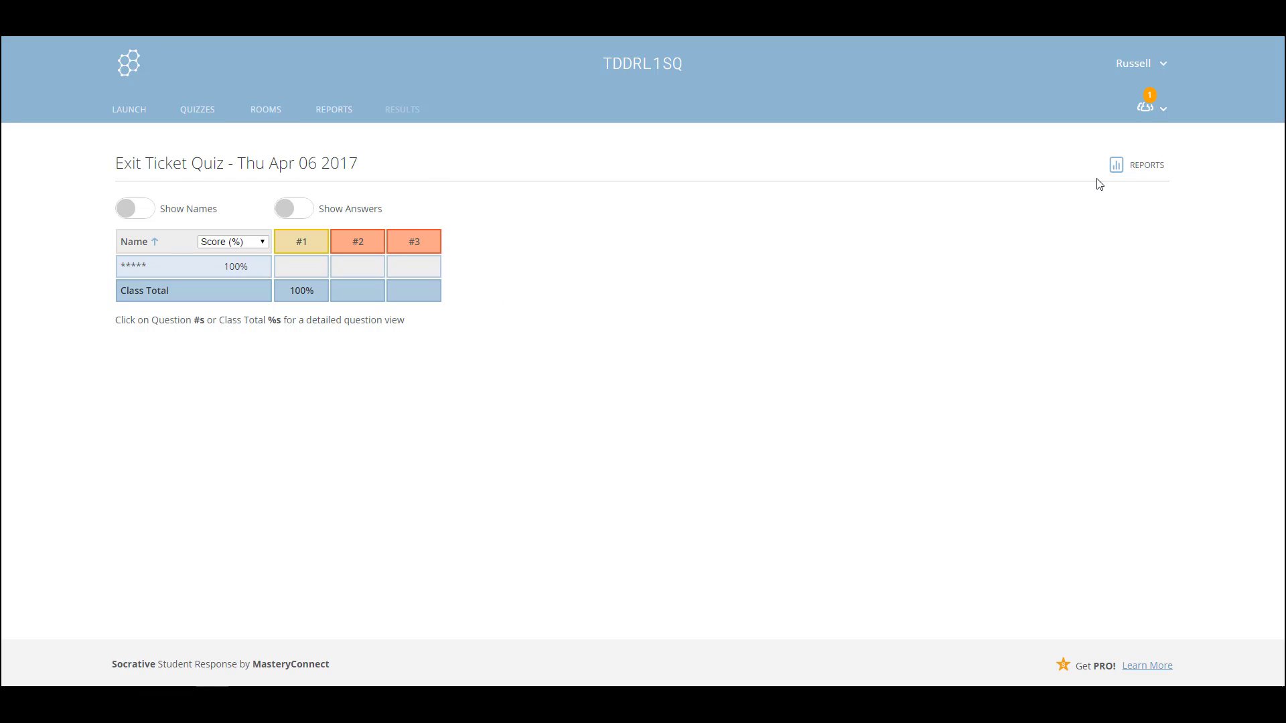
click(1138, 169)
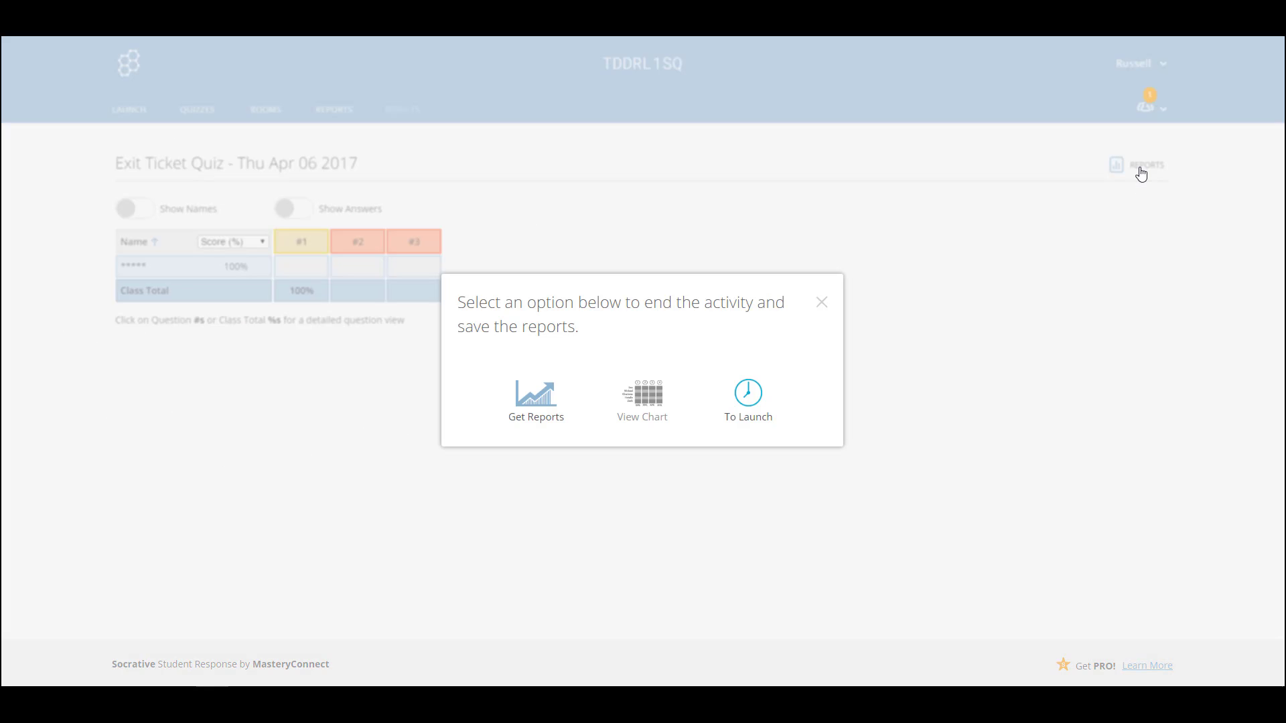
click(525, 405)
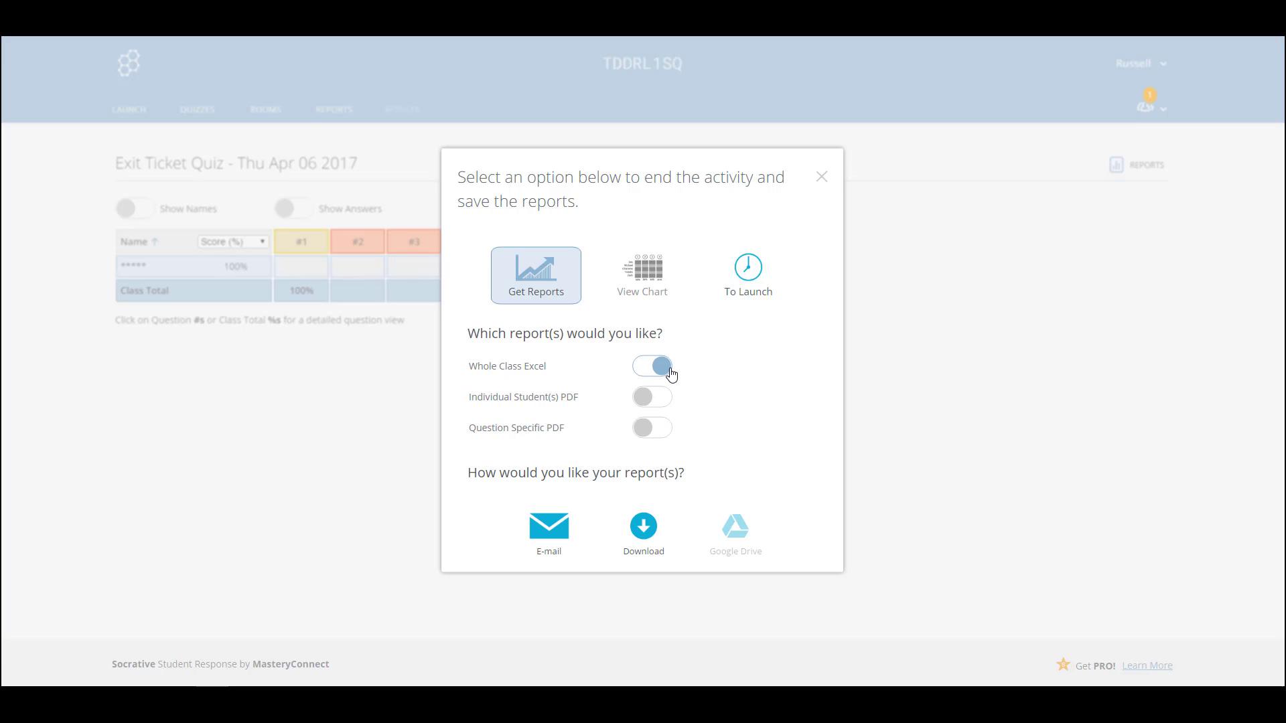
click(644, 532)
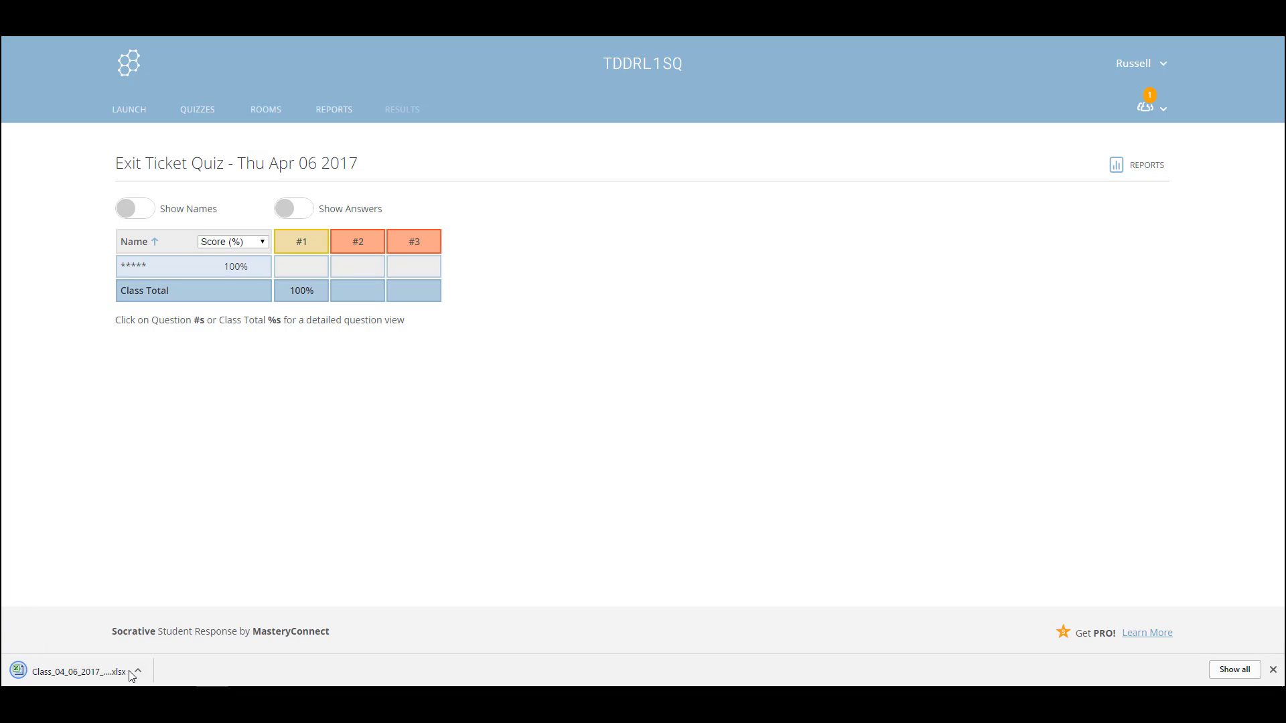
click(91, 673)
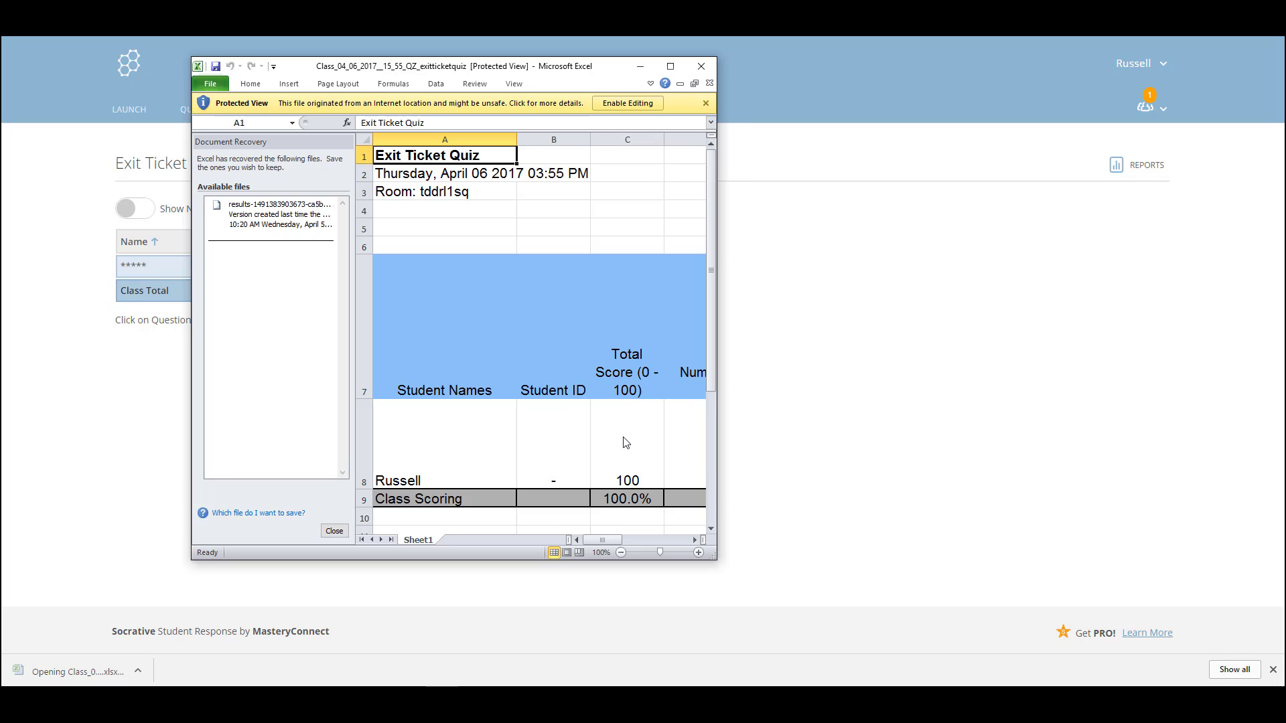
Maximize the Excel exit ticket report and widen column G so its answers are readable
click(669, 68)
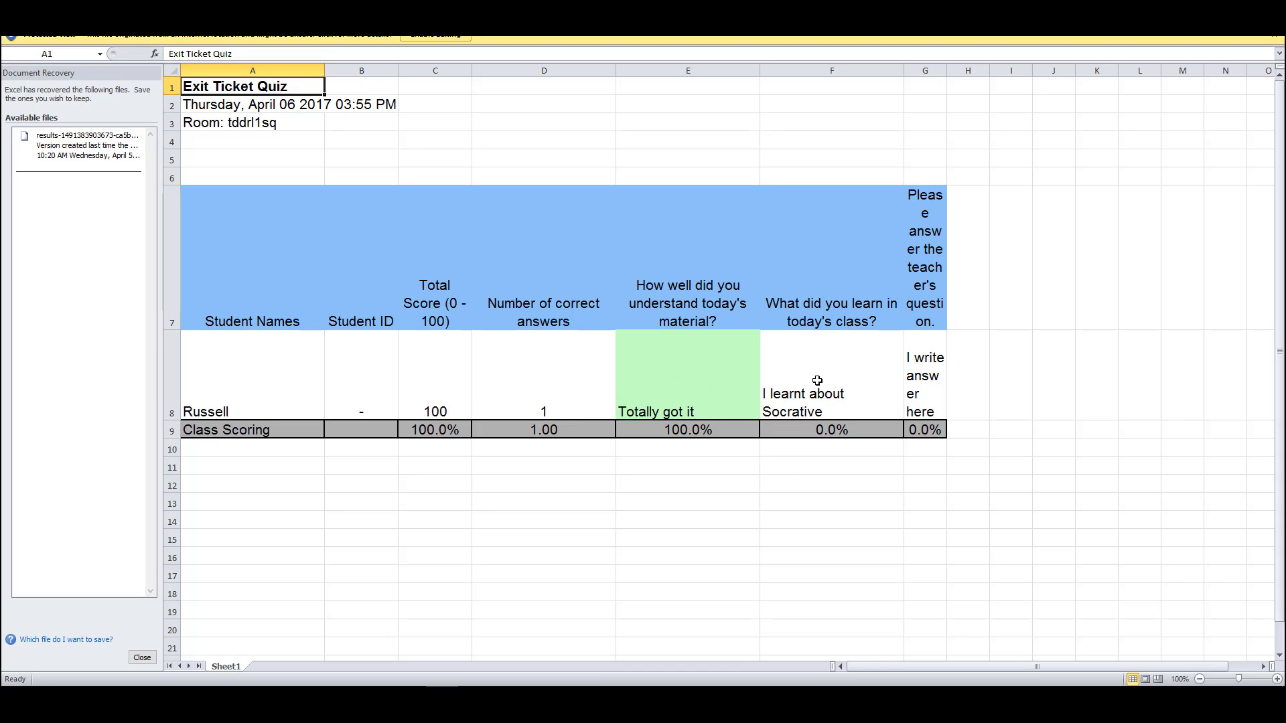
drag(947, 70, 1065, 82)
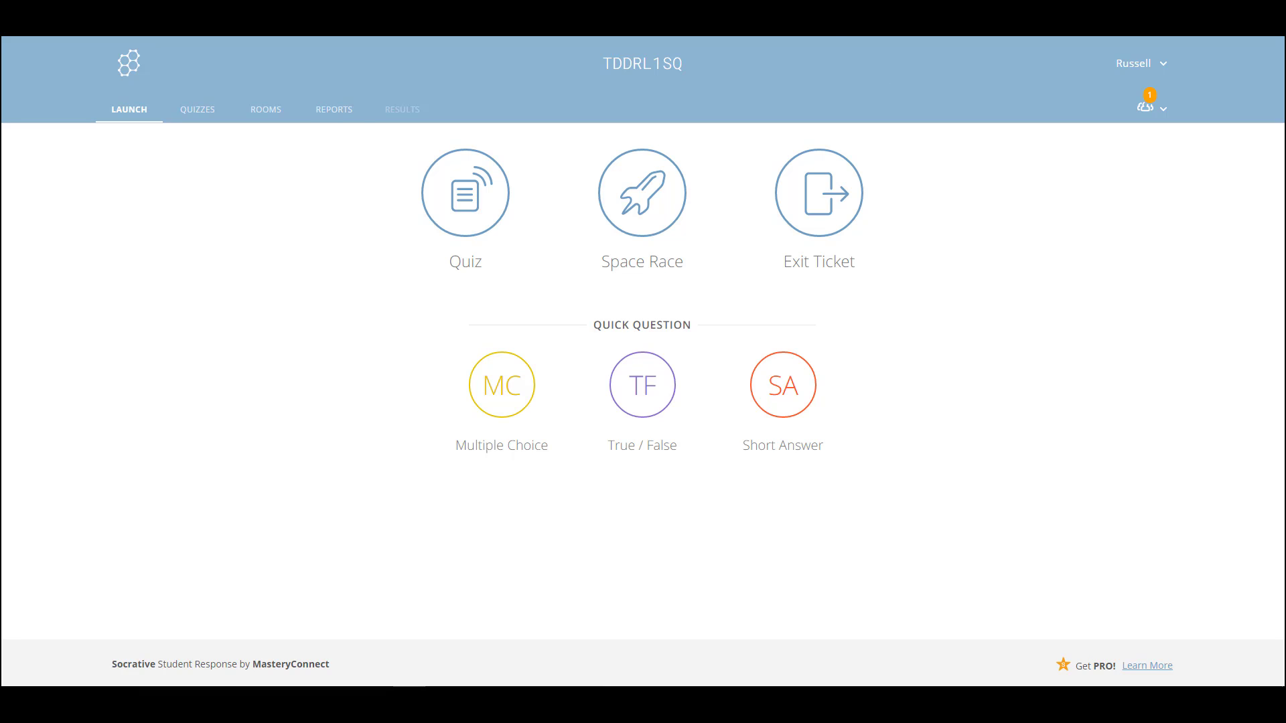
Open the Copy of Superstitions about dreams report from Reports and view its results chart
click(337, 113)
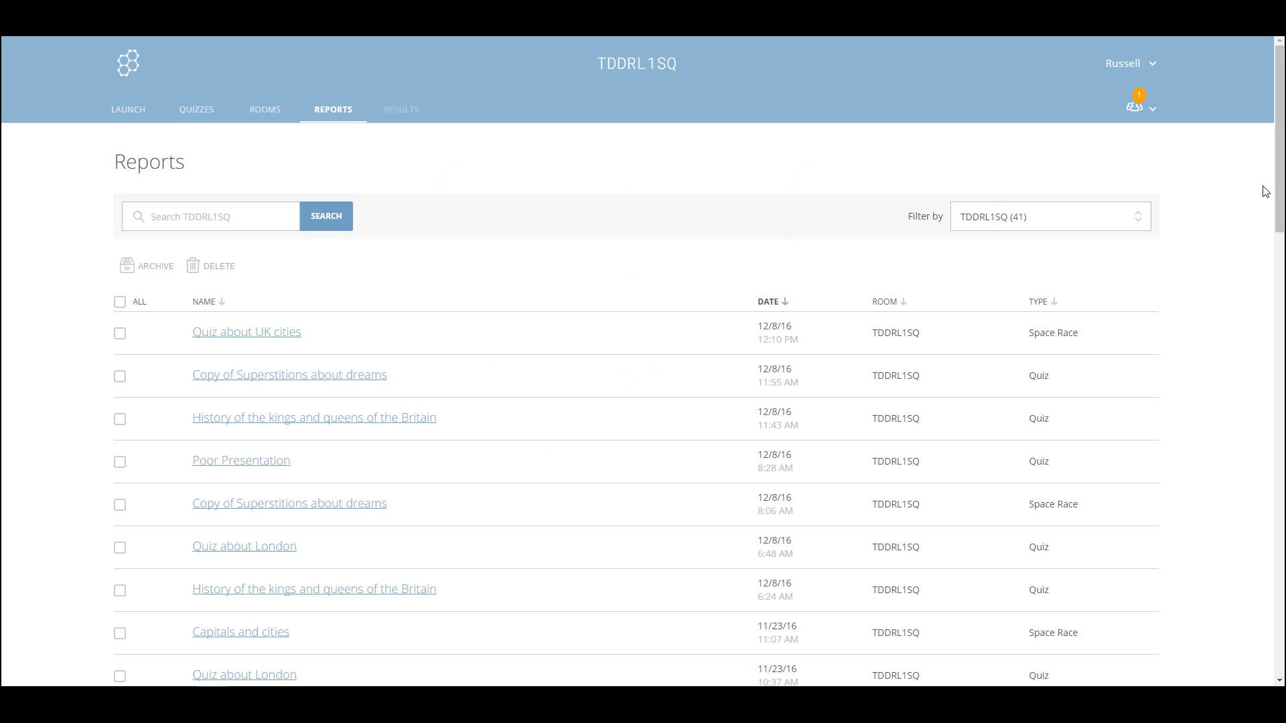
drag(1278, 167, 1282, 229)
scroll(697, 212, up, 1)
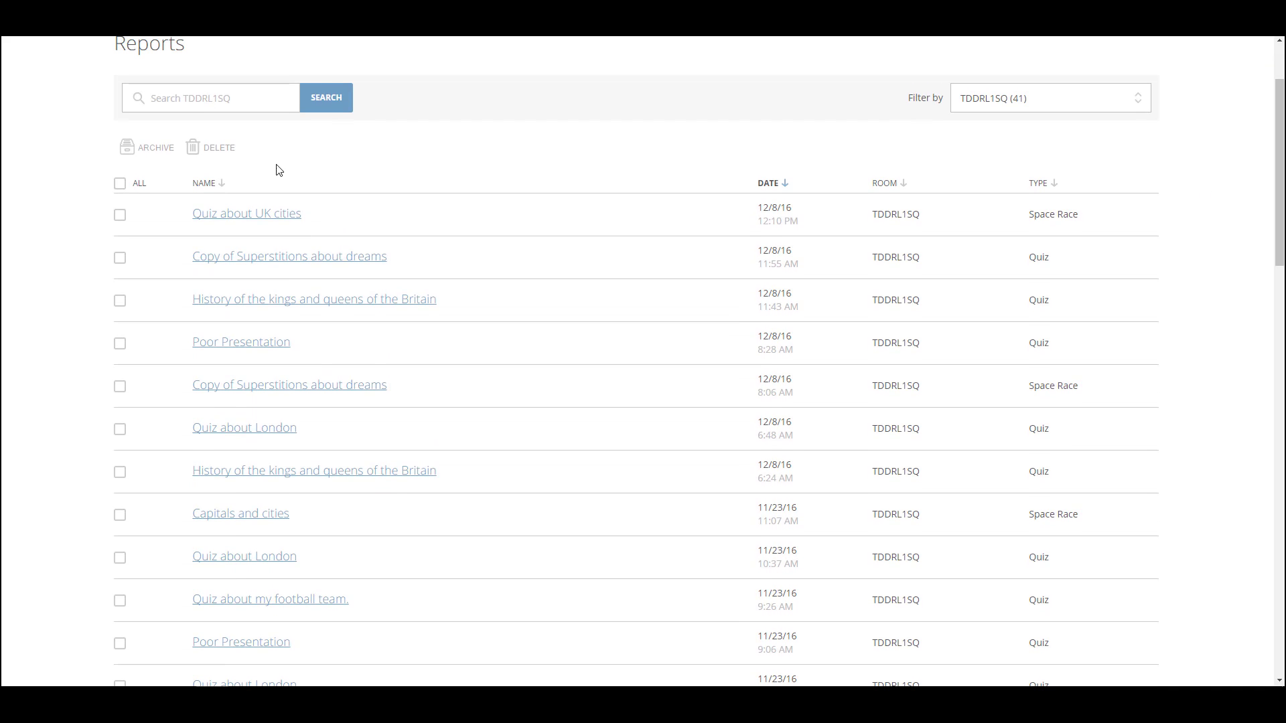
click(119, 218)
click(120, 216)
click(314, 259)
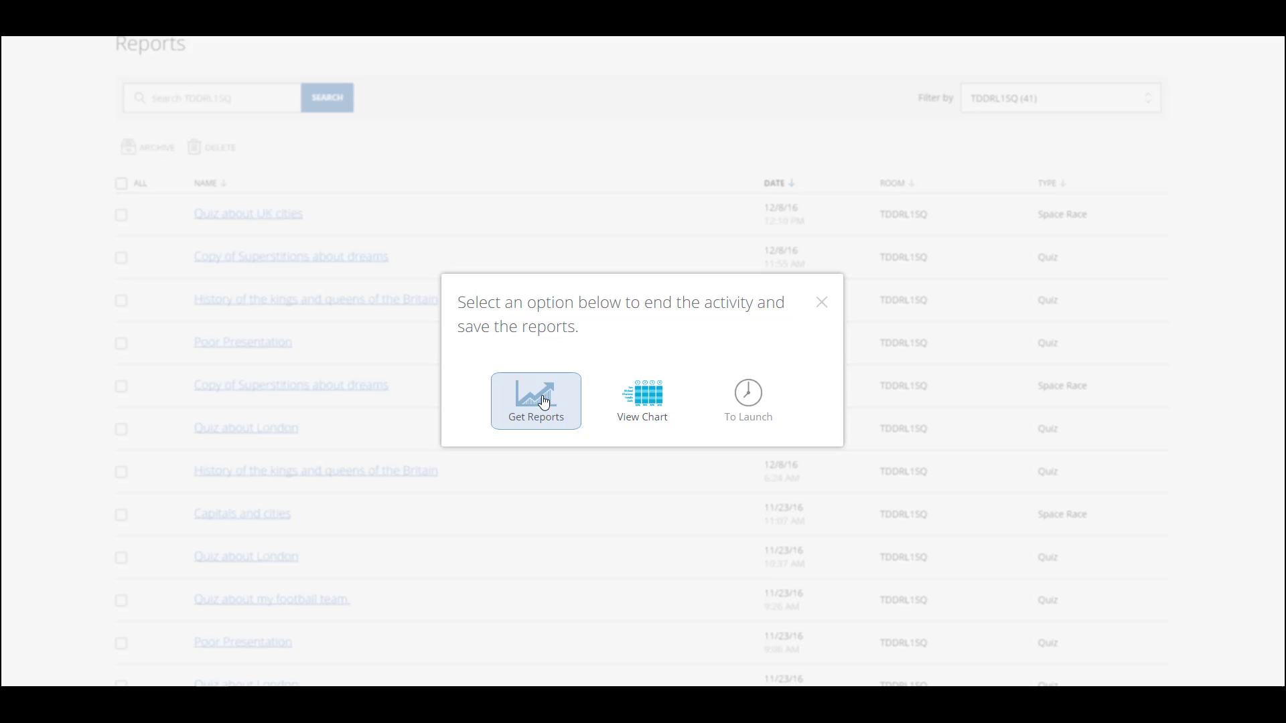
click(652, 400)
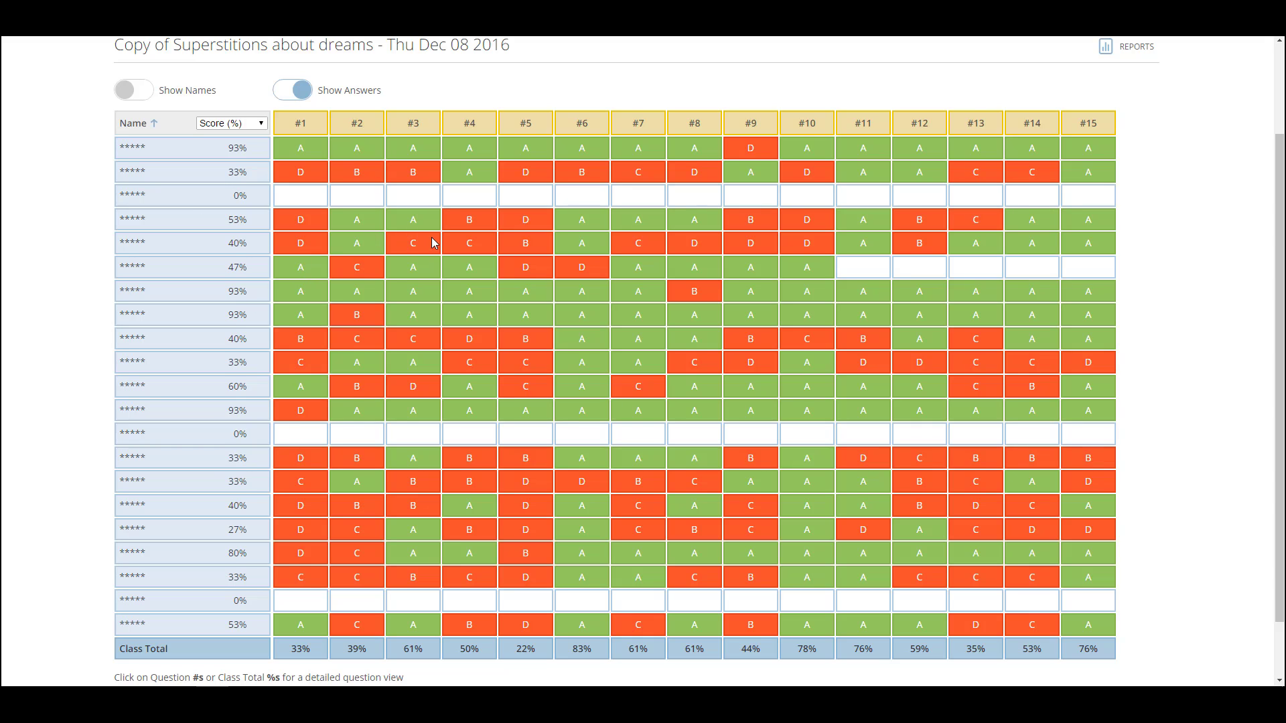
drag(1280, 204, 1281, 229)
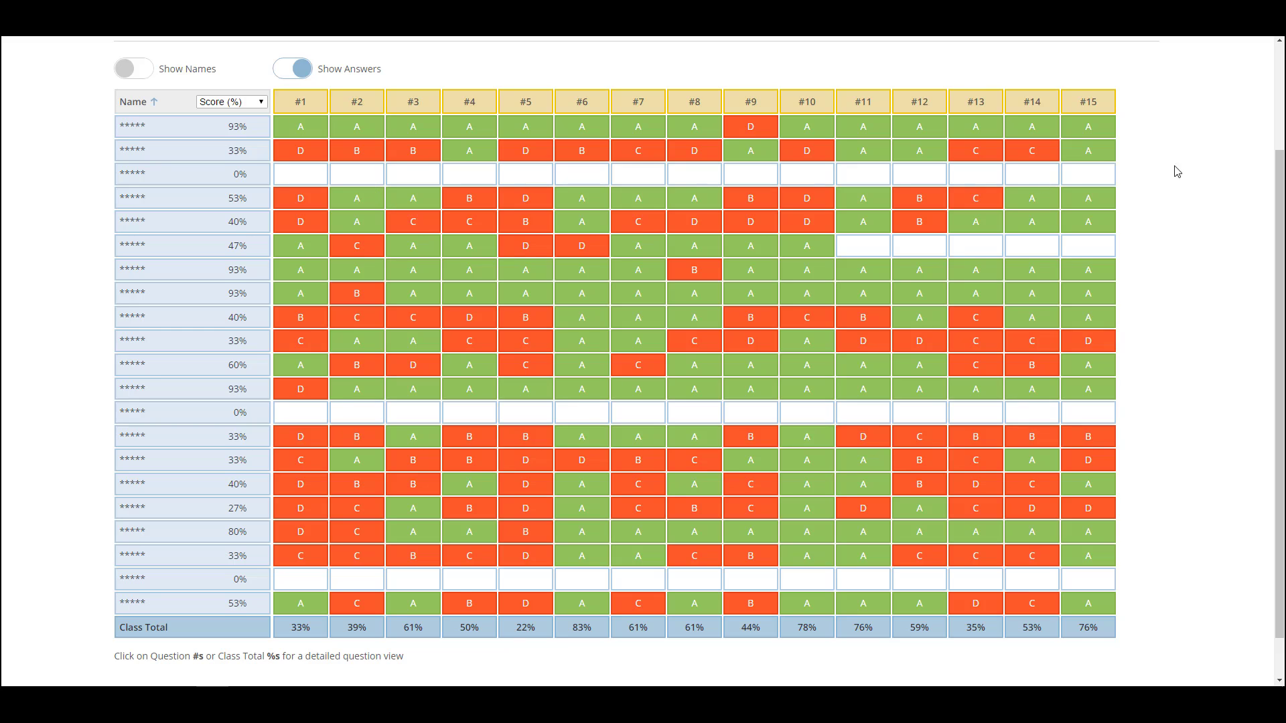
scroll(1177, 169, down, 1)
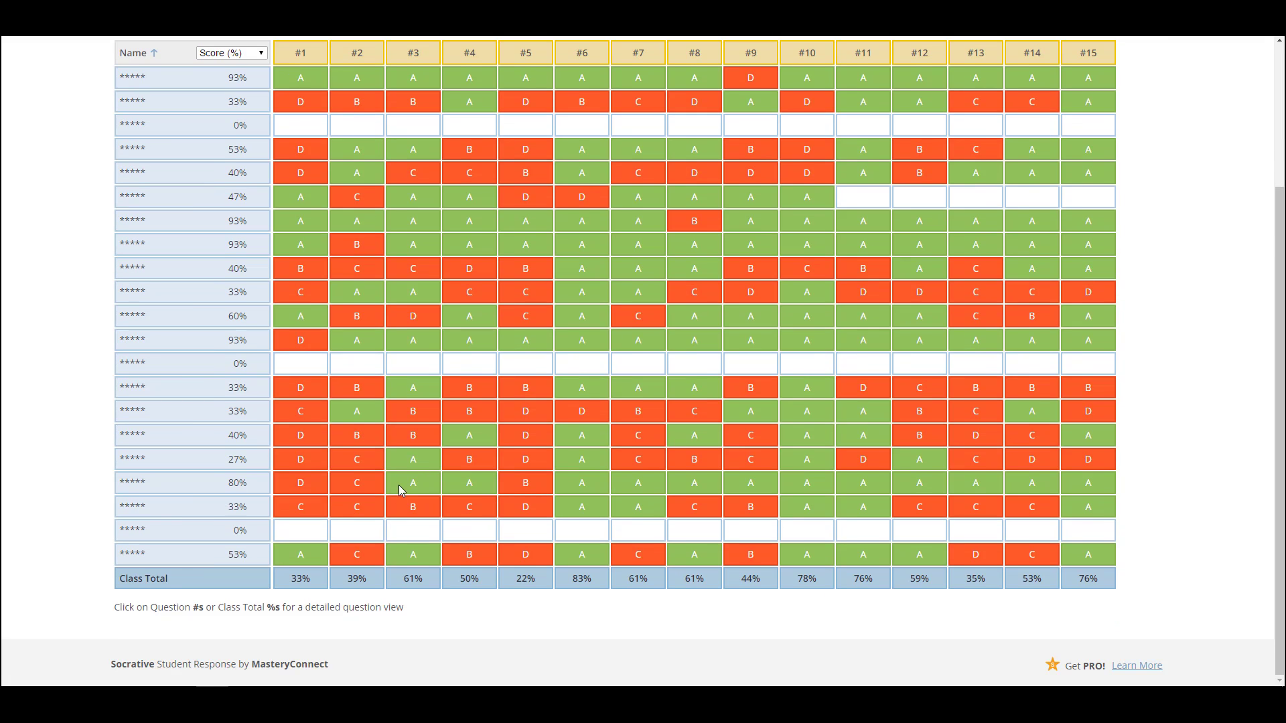
click(637, 584)
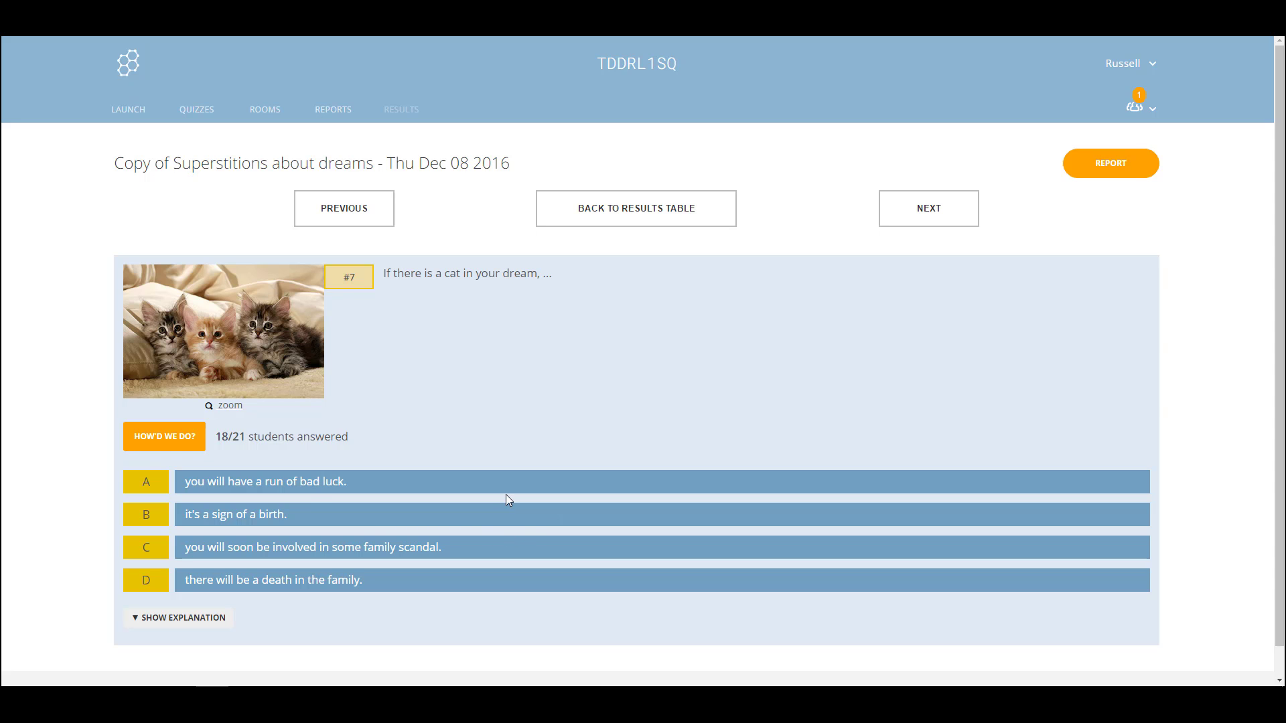
click(668, 208)
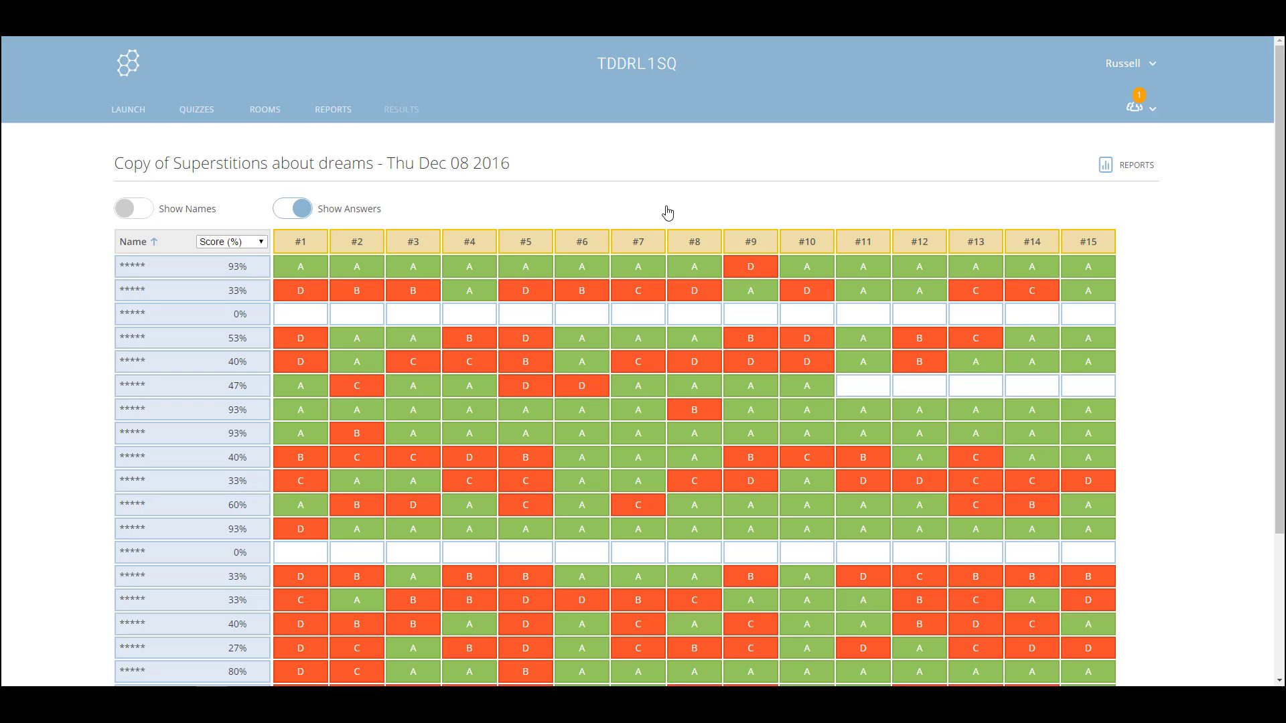
Download the Whole Class Excel report for Copy of Superstitions about dreams and open it
click(1103, 172)
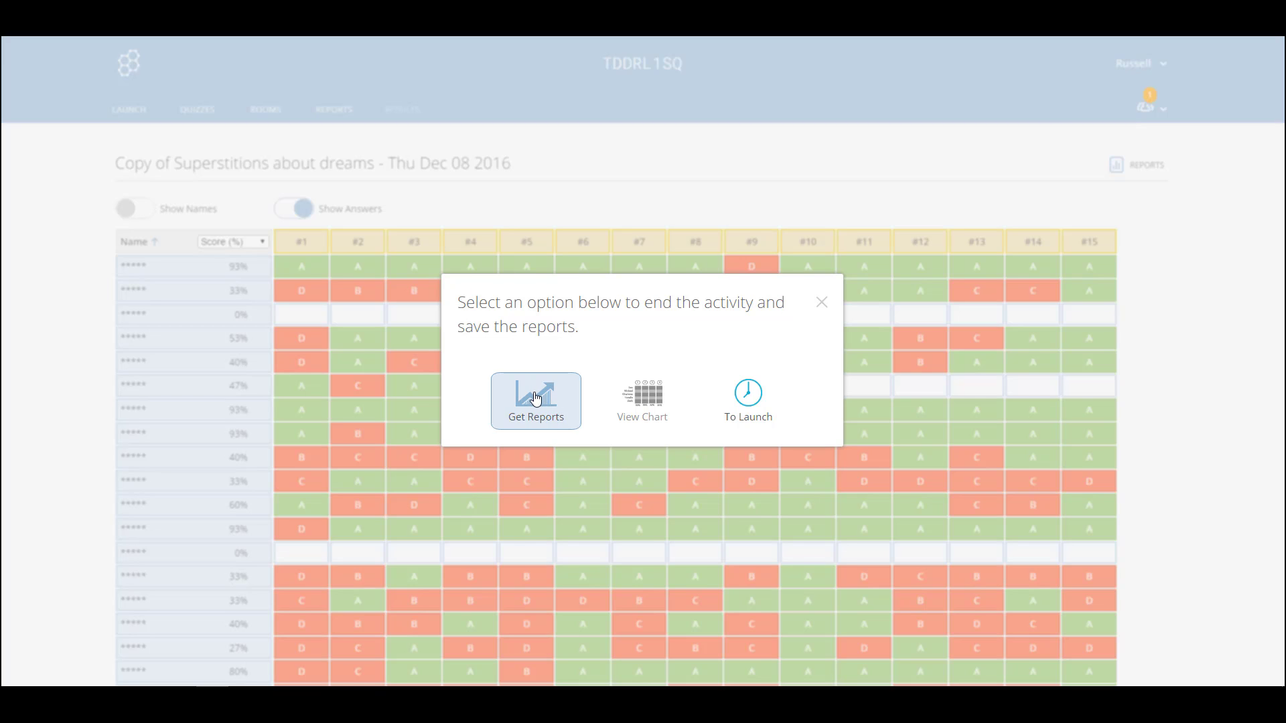
click(535, 401)
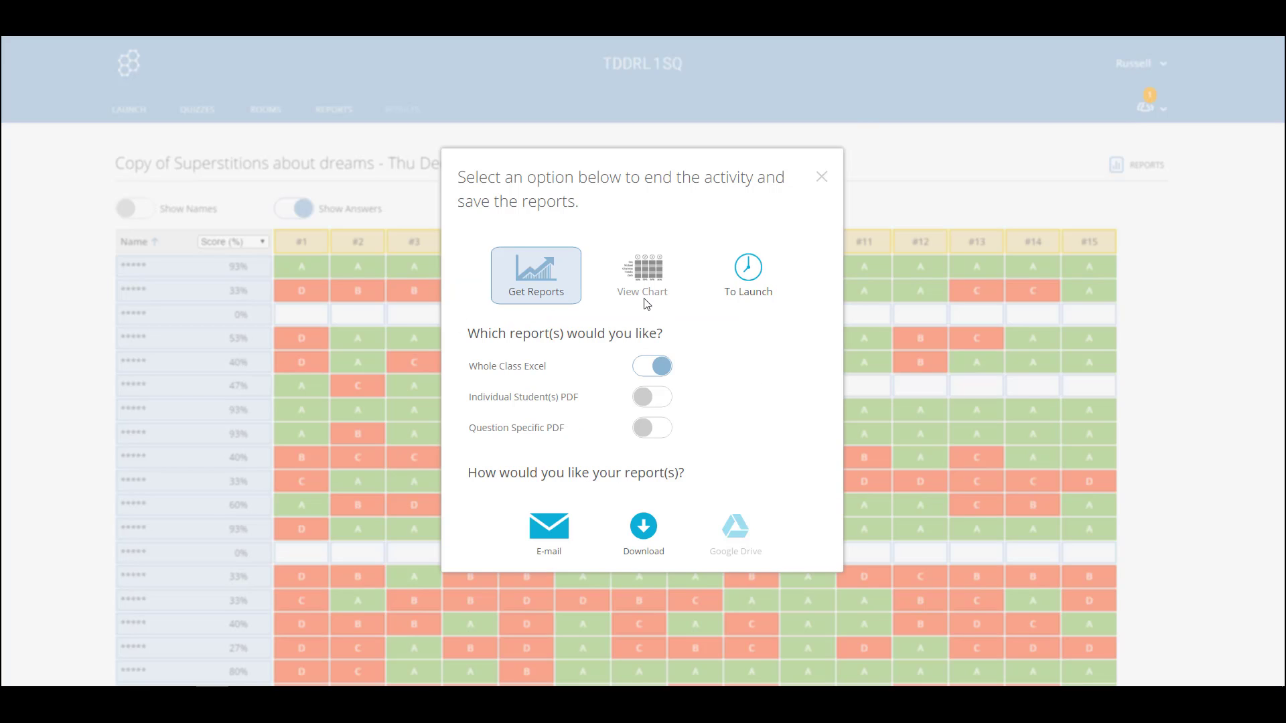
click(644, 527)
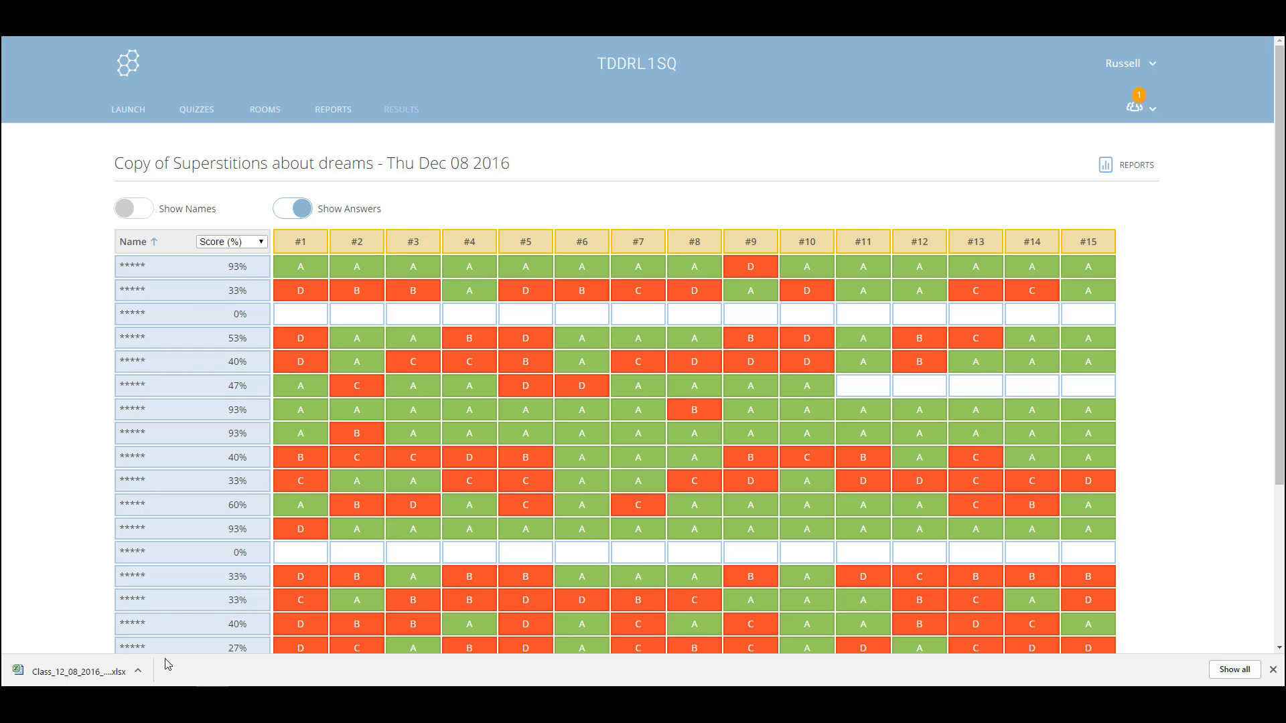
click(67, 671)
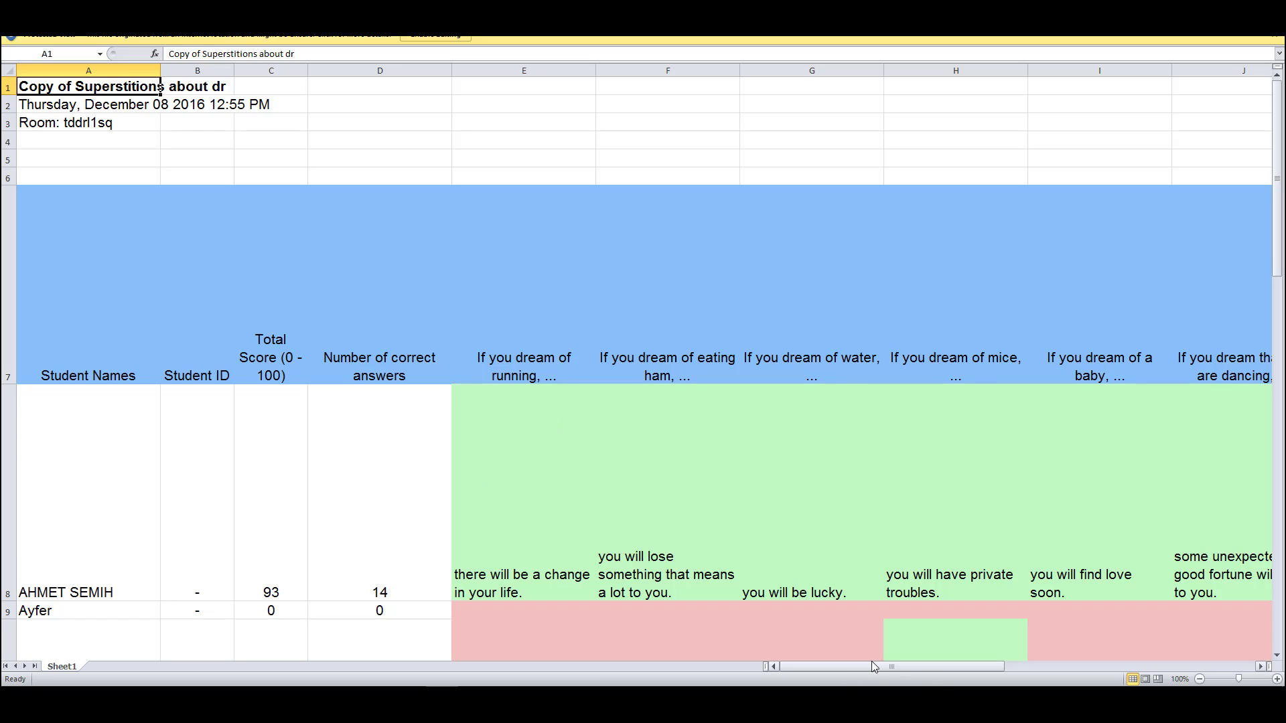
Scroll across and down the superstitions Excel report to review the student scores
drag(888, 667, 953, 632)
drag(1279, 225, 1279, 261)
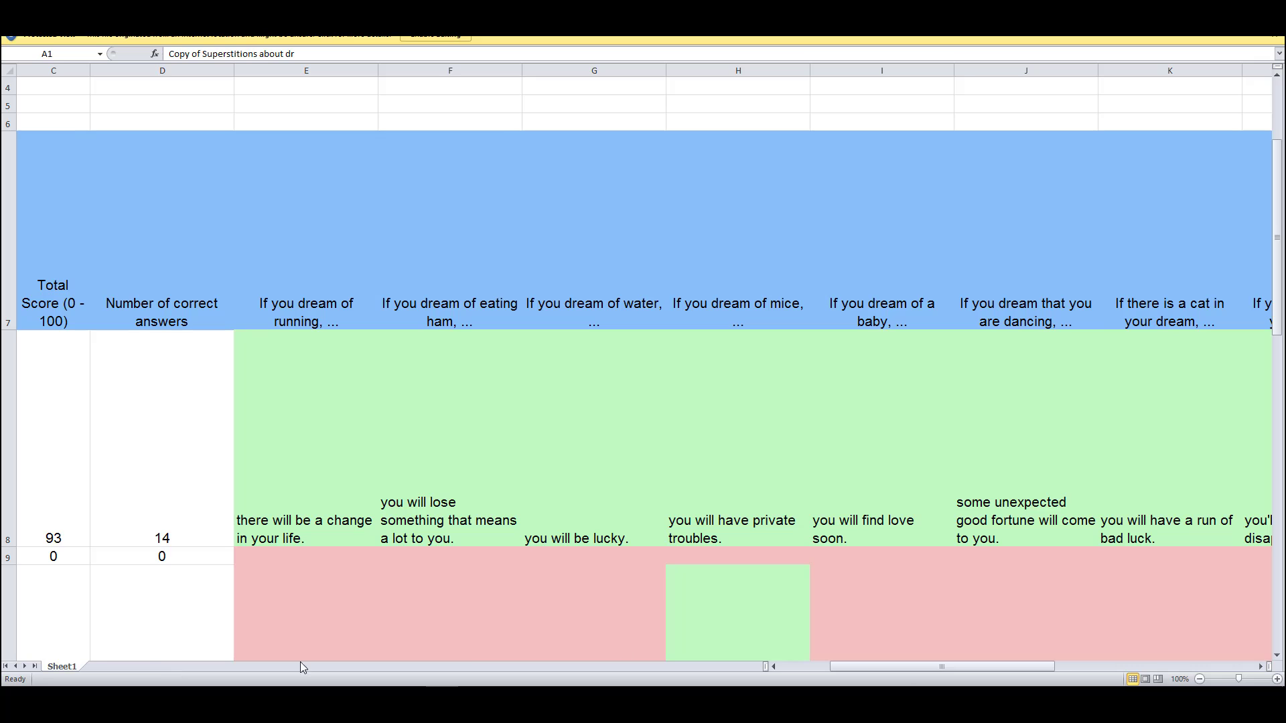
drag(898, 672, 681, 617)
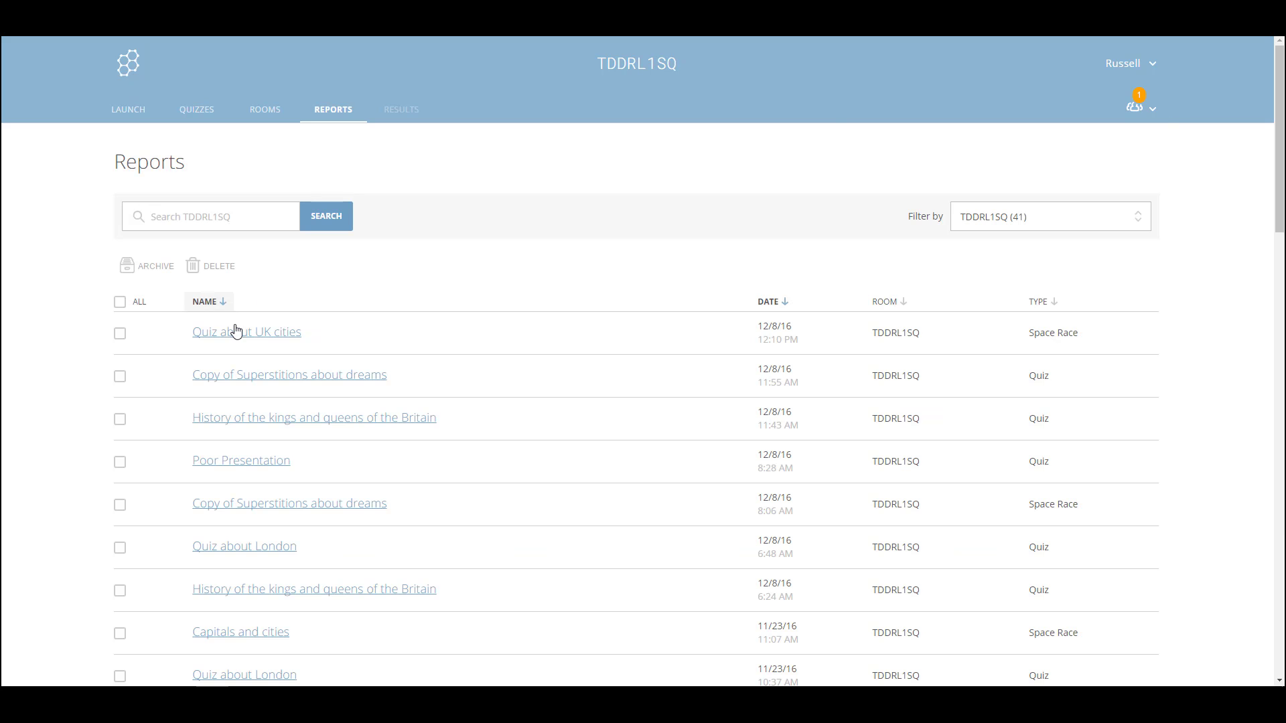
Open the Quiz about UK cities report and view its results chart
click(248, 335)
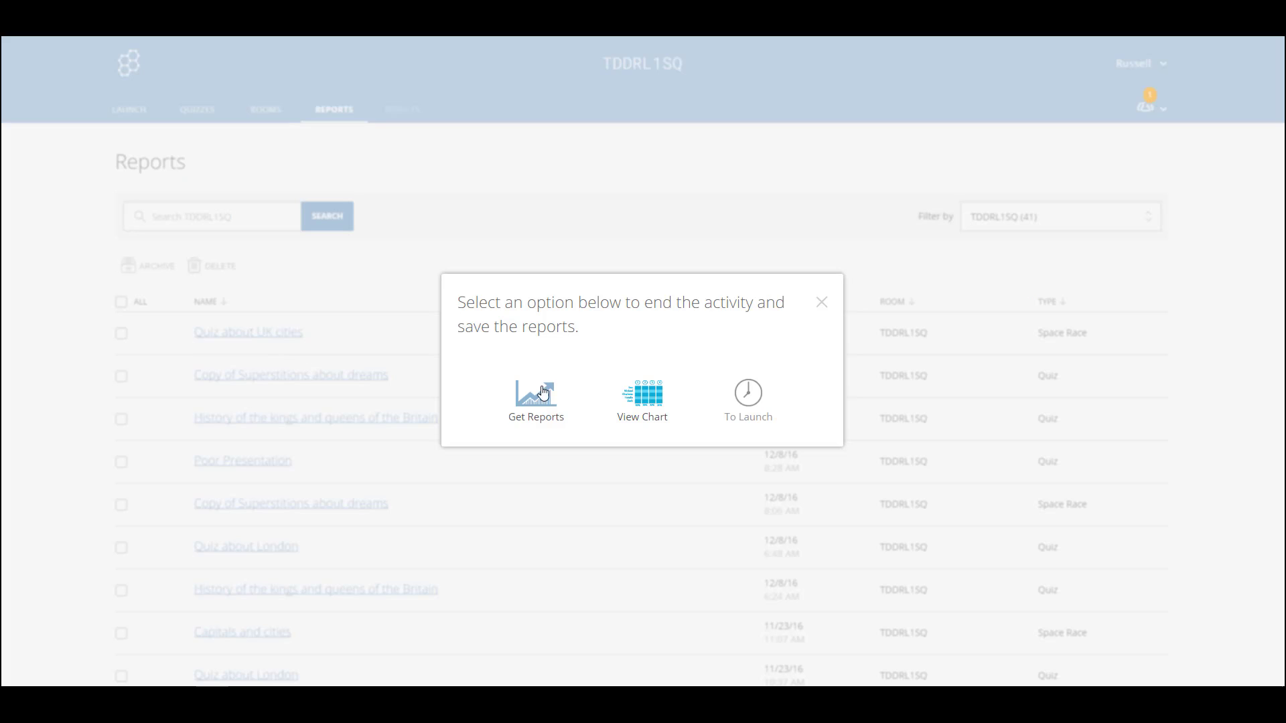
click(644, 408)
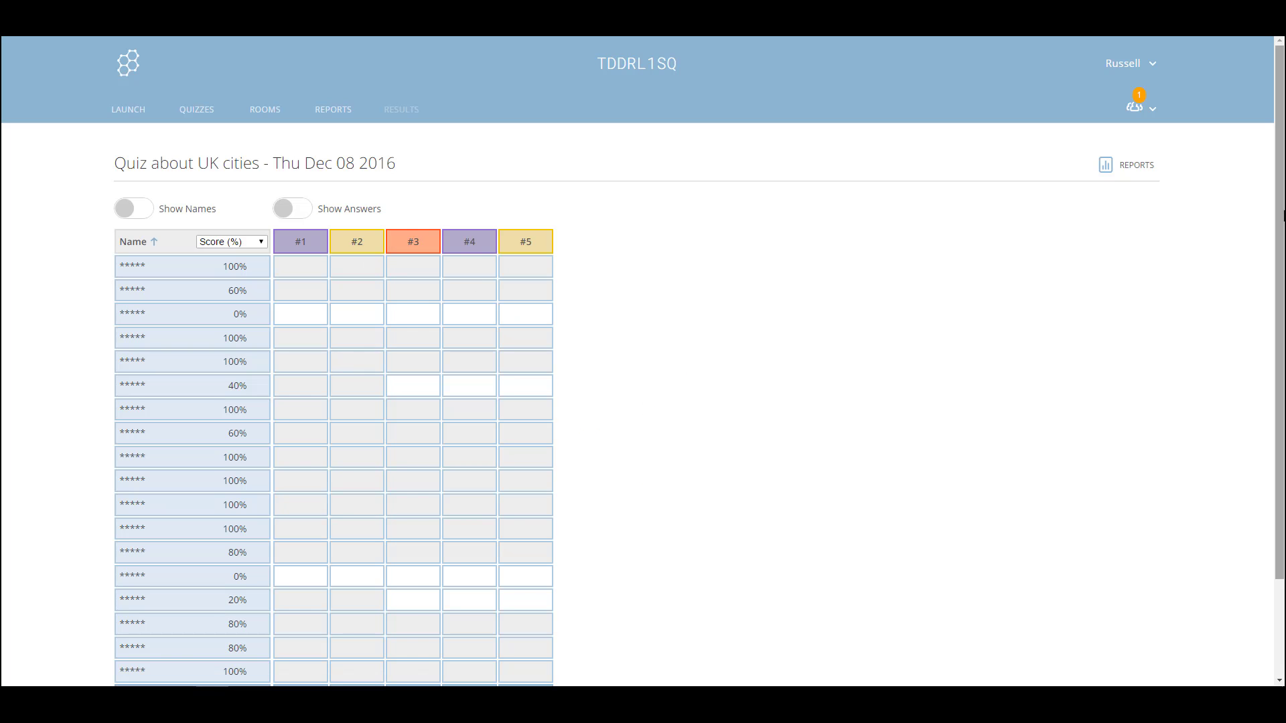
drag(1281, 237, 1281, 275)
scroll(370, 175, up, 1)
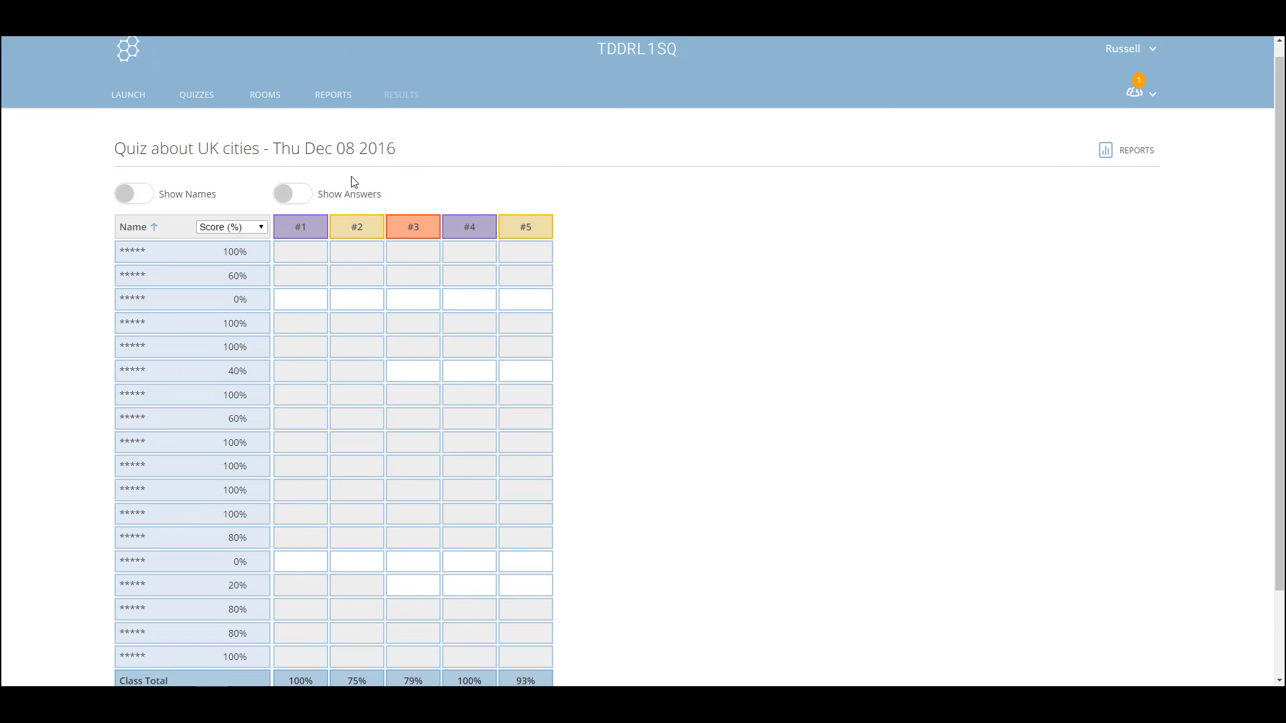
Download the quiz's Whole Class Excel report and open the file in Excel
click(1138, 150)
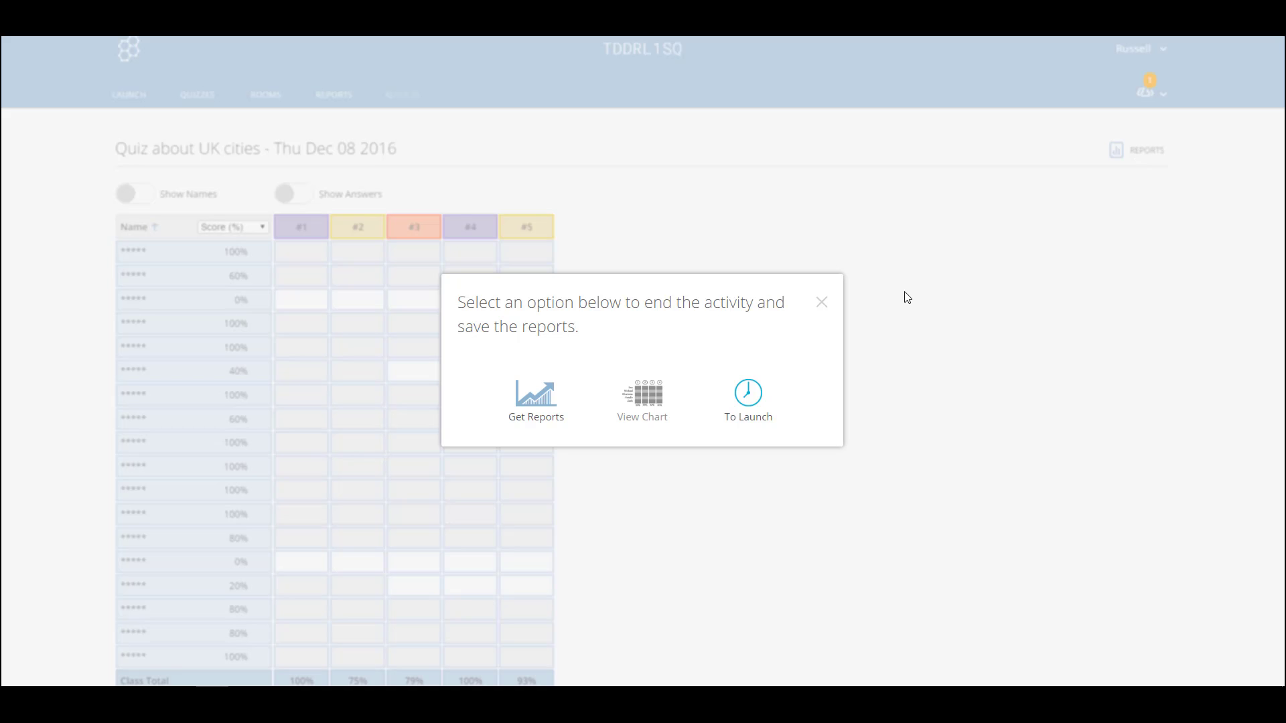
click(534, 402)
click(639, 532)
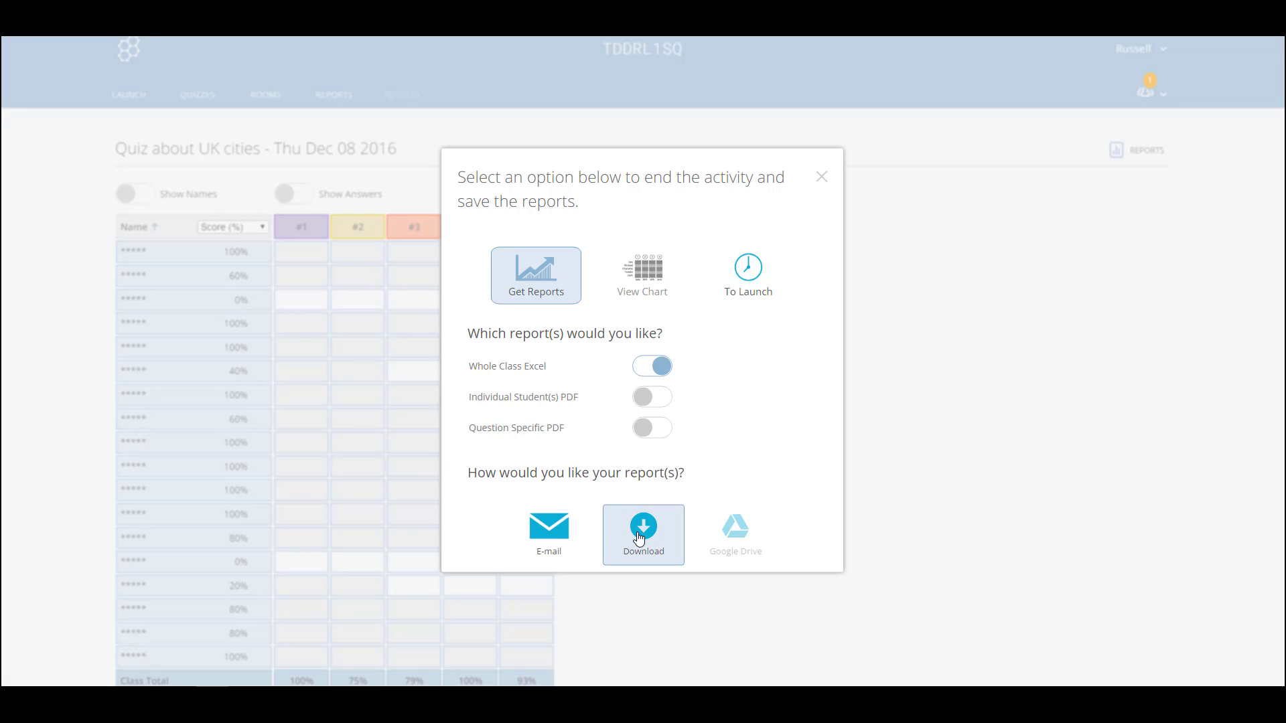
click(60, 676)
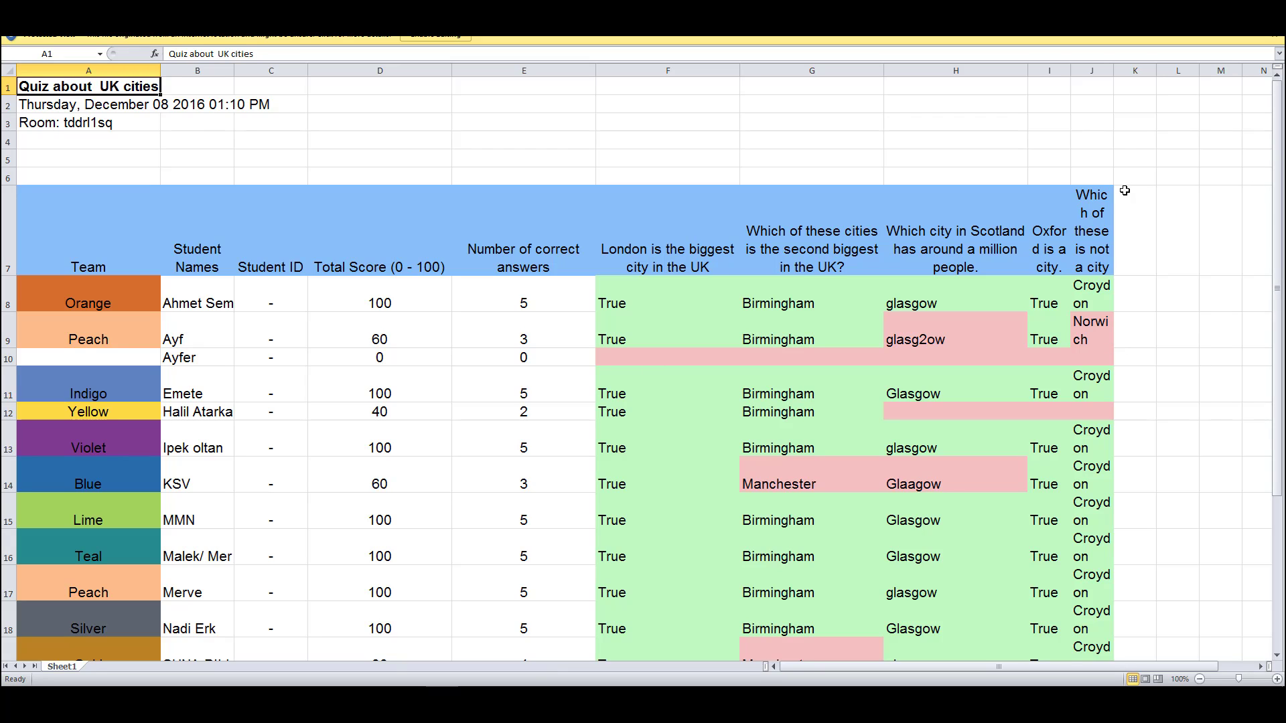
Widen column J of the UK cities report so answers fit, and review the sheet
drag(1113, 71, 1177, 76)
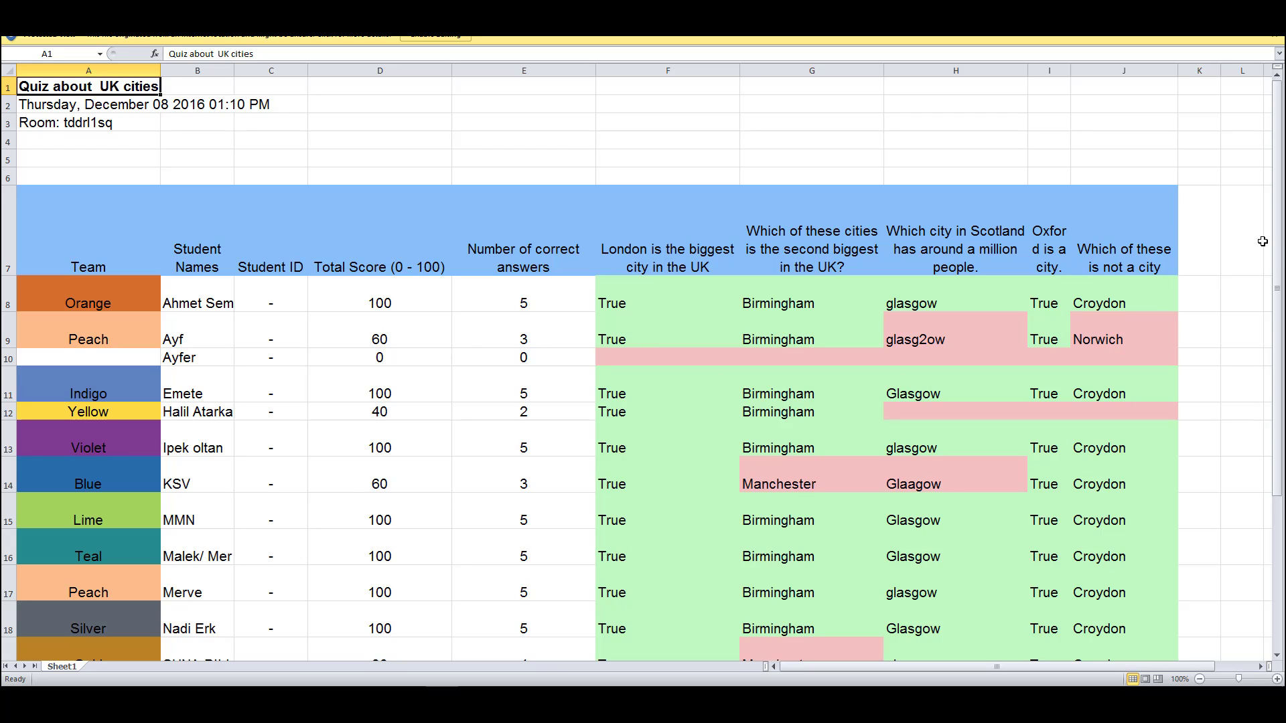
drag(1281, 234, 1281, 402)
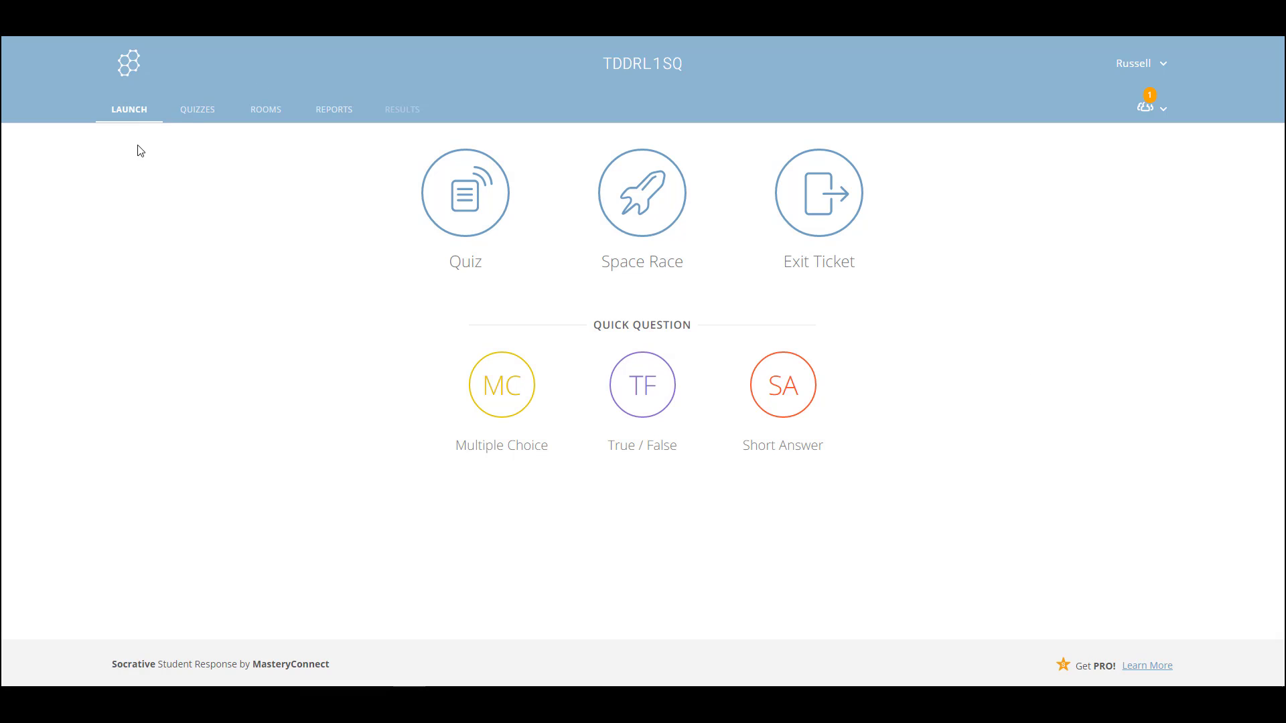
Open the Import Quiz dialog from ADD QUIZ on the Quizzes page, then dismiss it
click(201, 112)
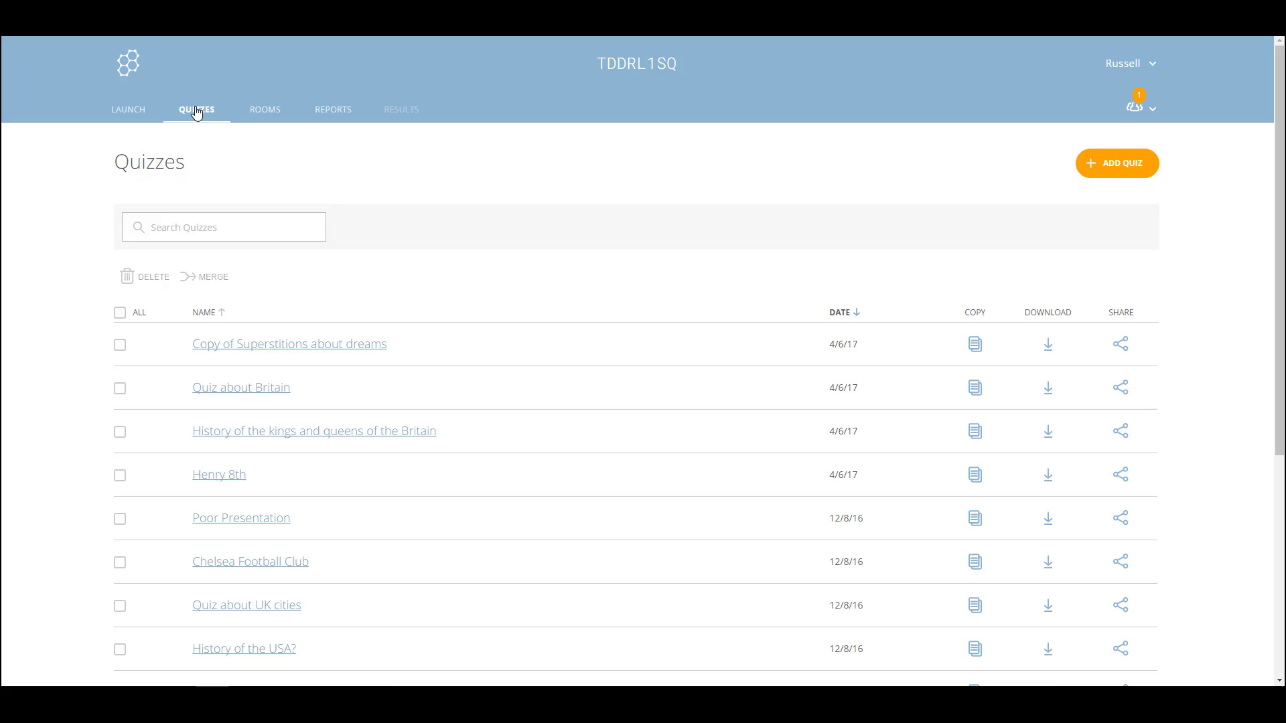
click(1129, 168)
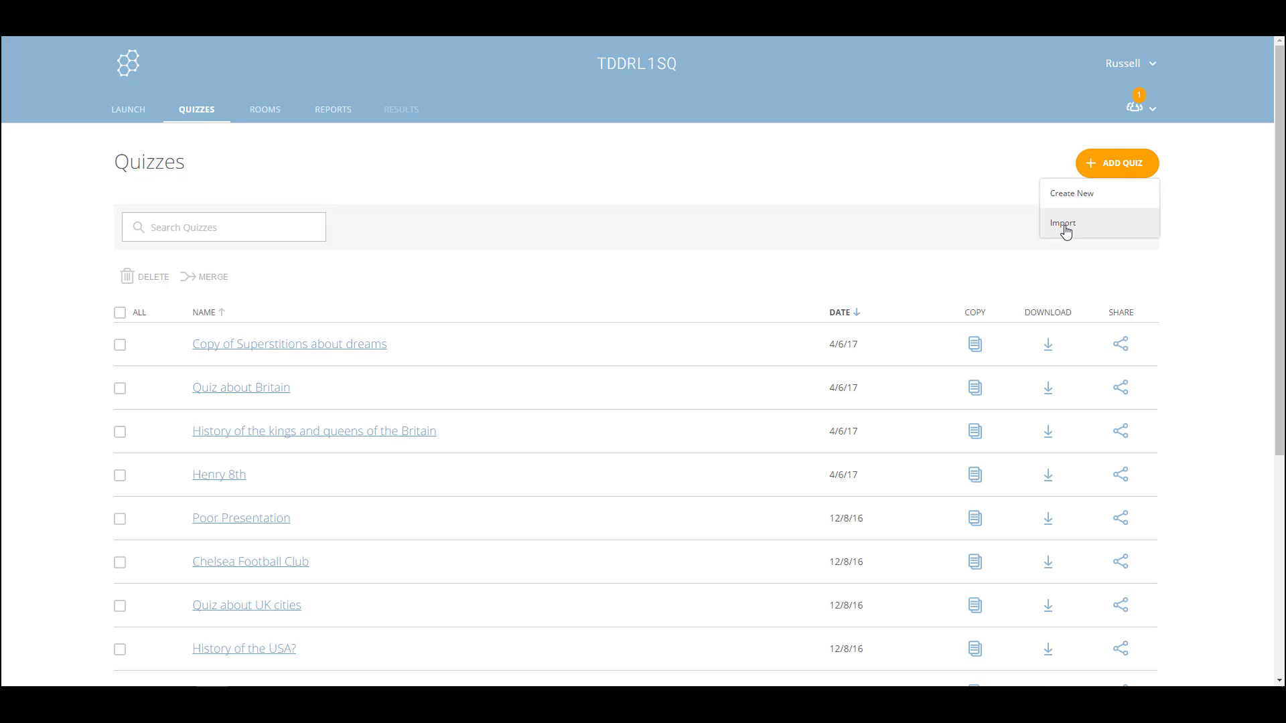
click(1068, 227)
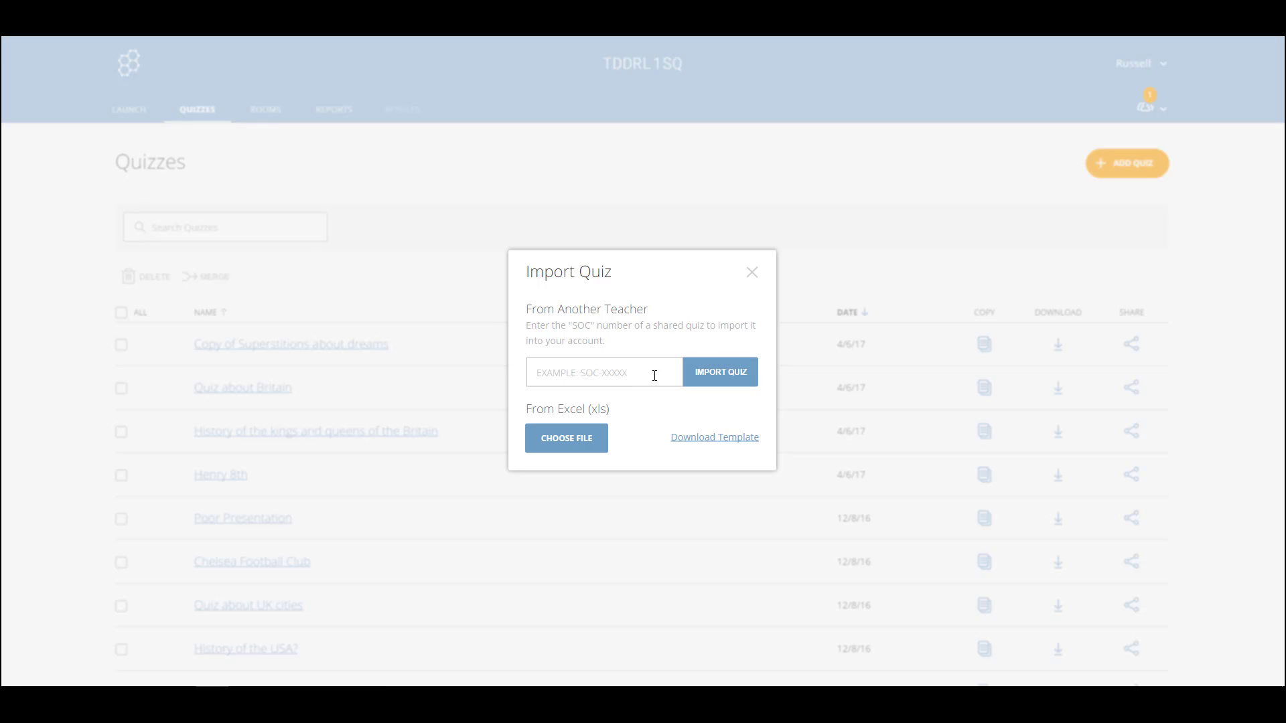
click(545, 373)
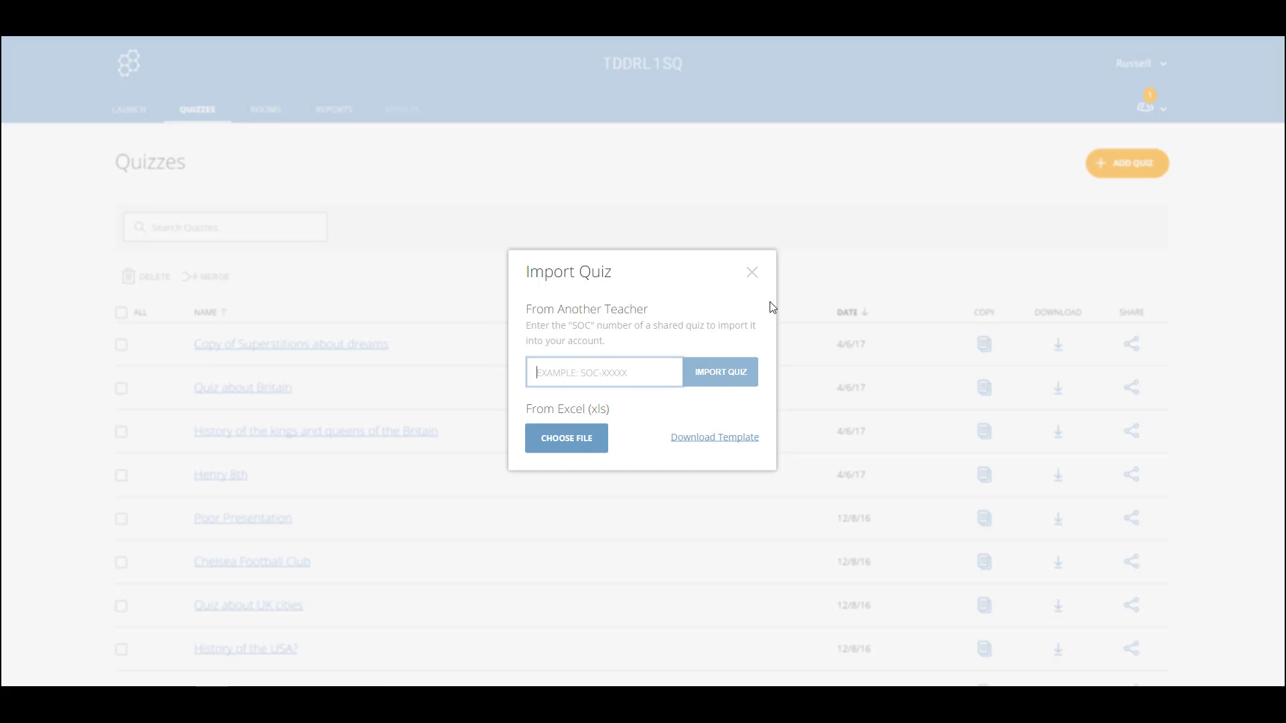
click(752, 274)
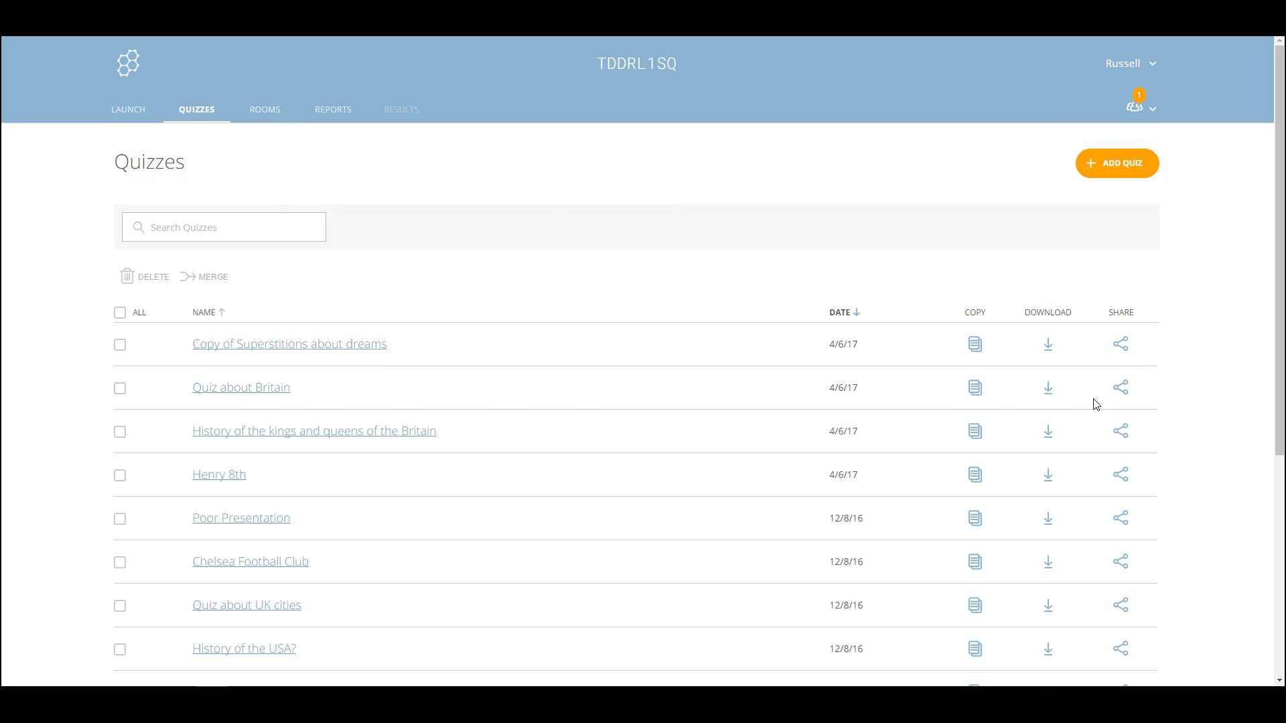
Look up Quiz about Britain's SOC share number, then start a new quiz via Create New
click(1123, 392)
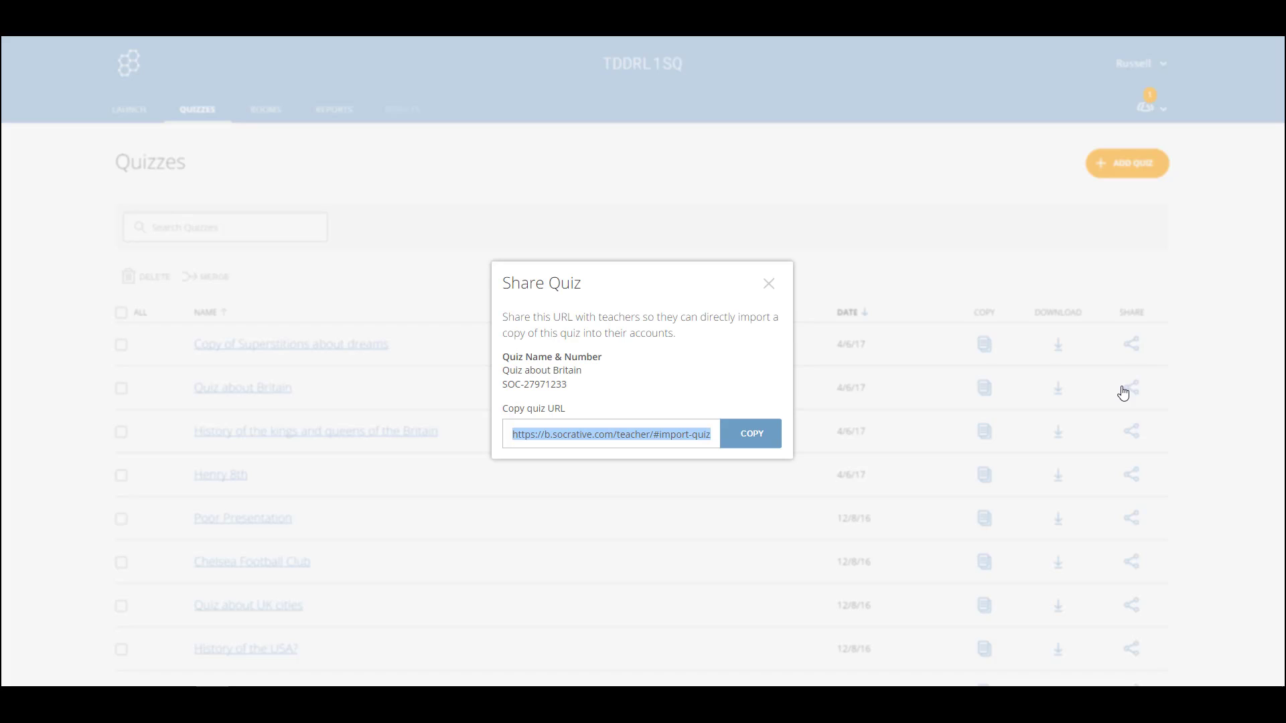
drag(507, 384, 580, 399)
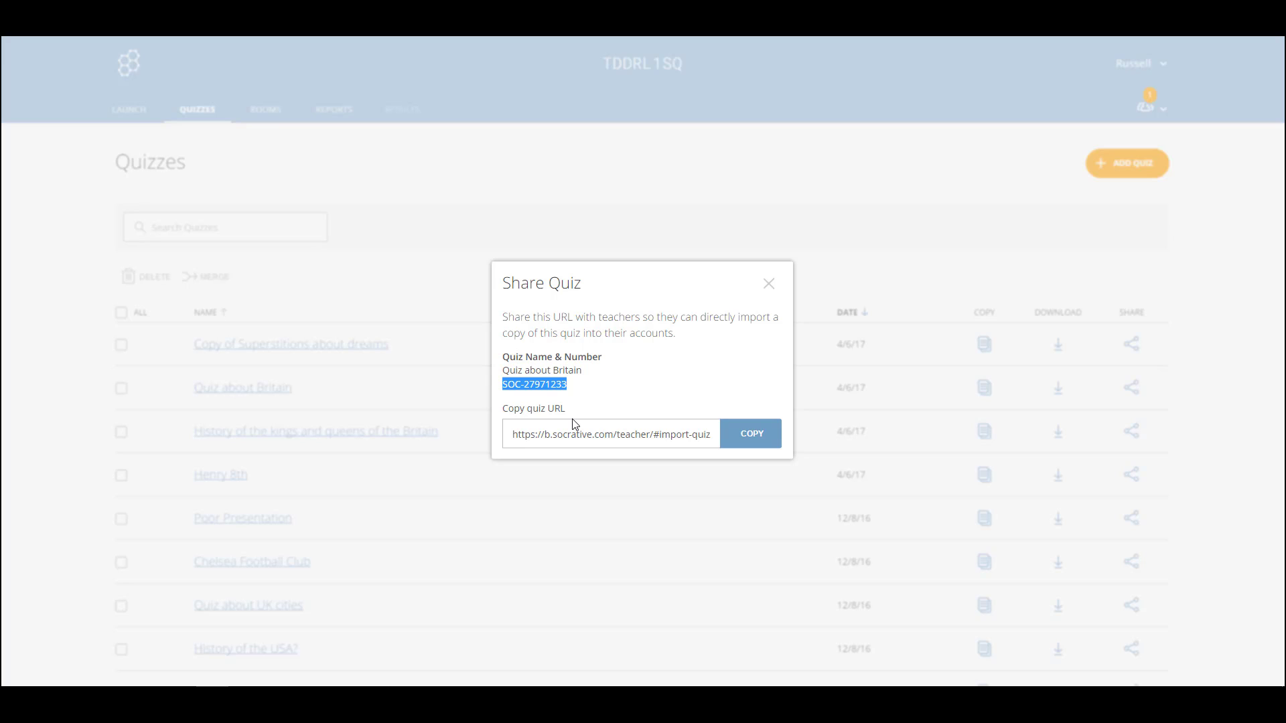
click(767, 284)
click(1129, 170)
click(1080, 194)
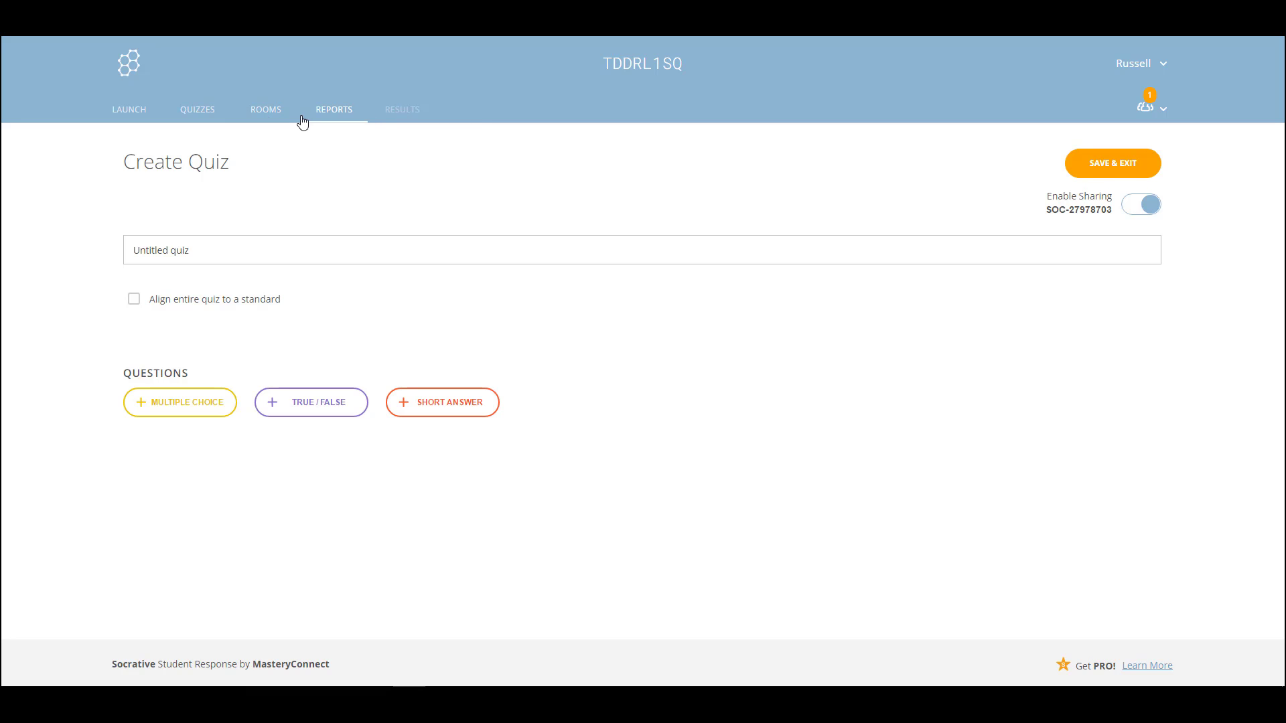
Leave the untitled quiz unsaved and go back to the Quizzes list
click(198, 111)
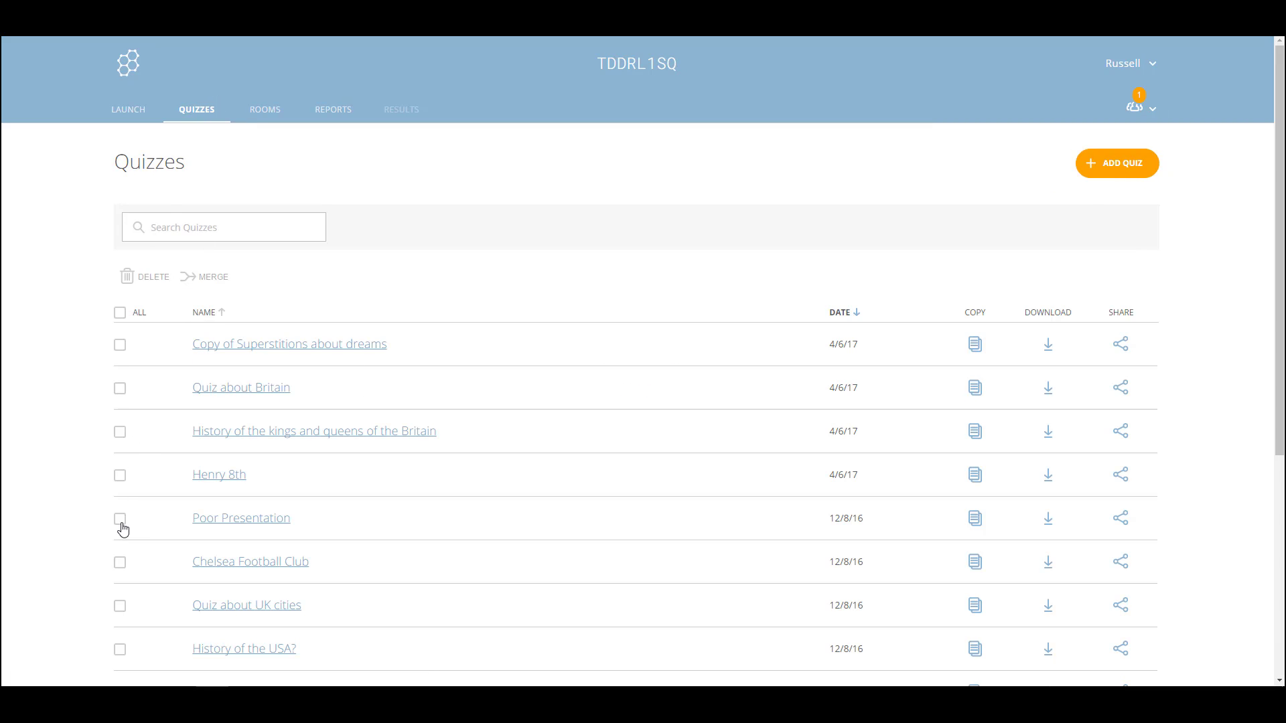
Delete the Chelsea Football Club quiz, then start copying the superstitions about dreams quiz
click(120, 566)
click(151, 281)
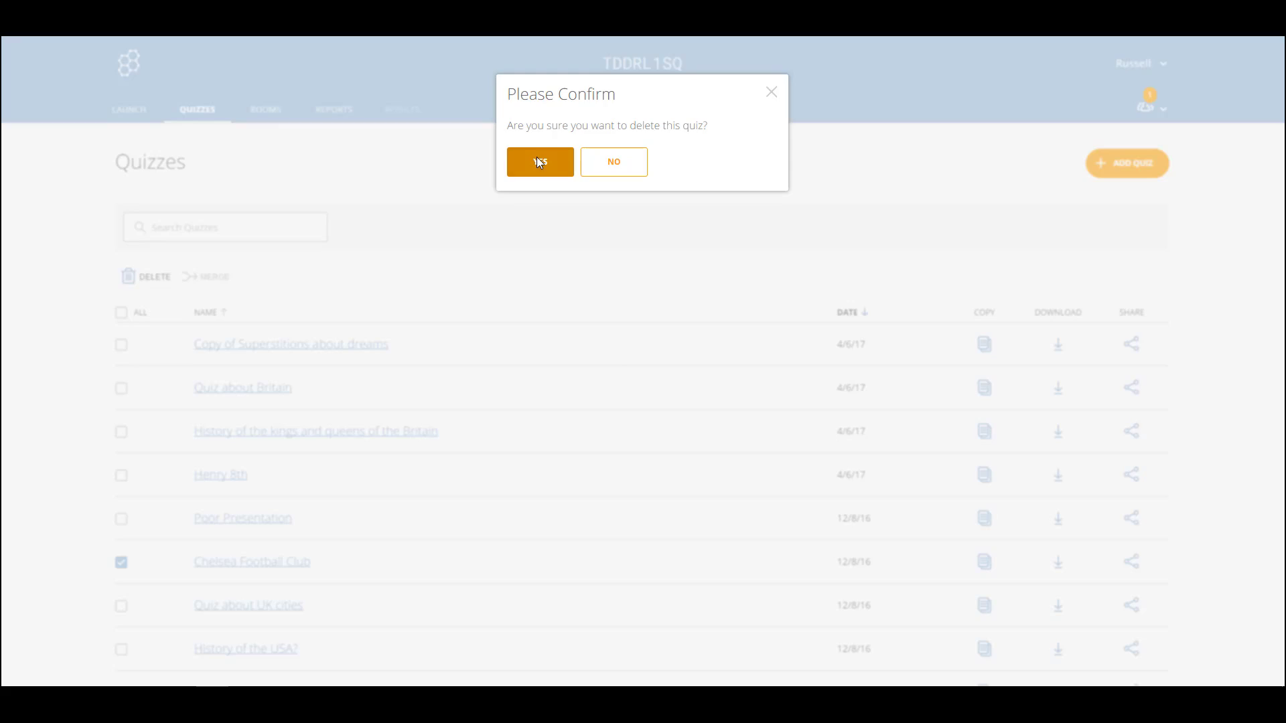
click(536, 159)
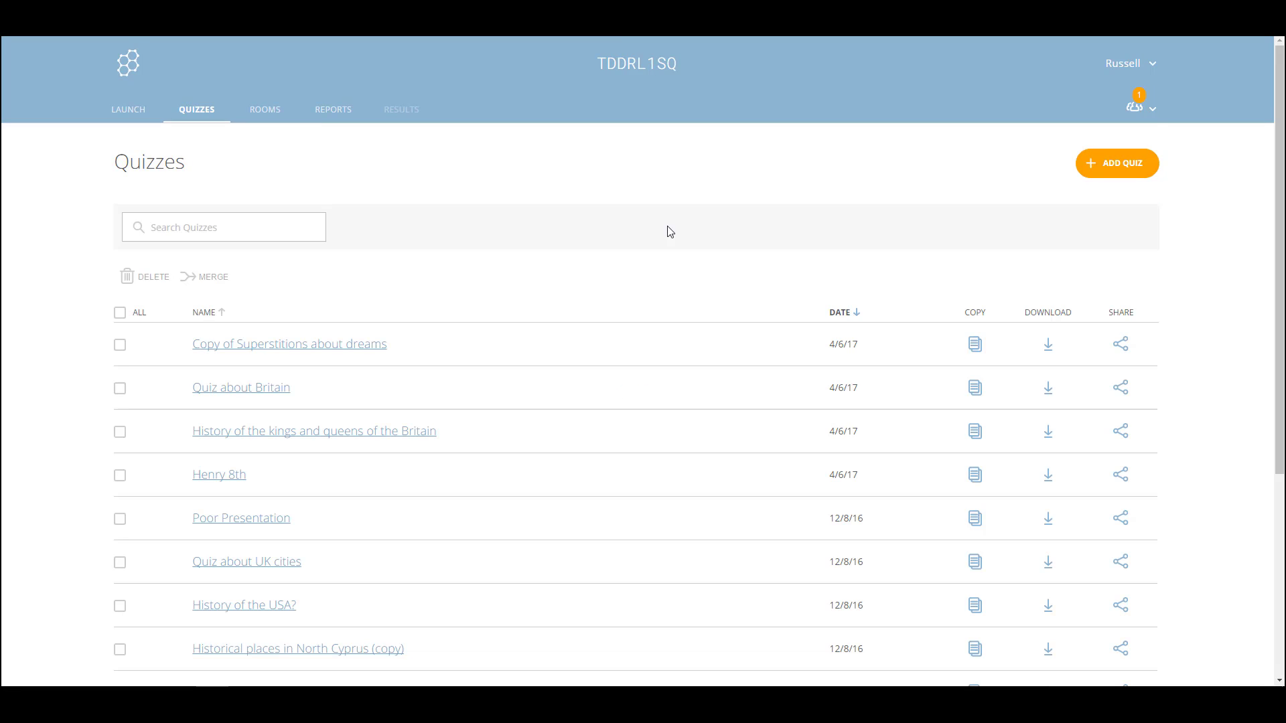
scroll(670, 231, down, 5)
scroll(717, 152, up, 5)
click(975, 346)
In Copy of Superstitions about dreams, move the hairdresser question from #14 up to #13
click(274, 349)
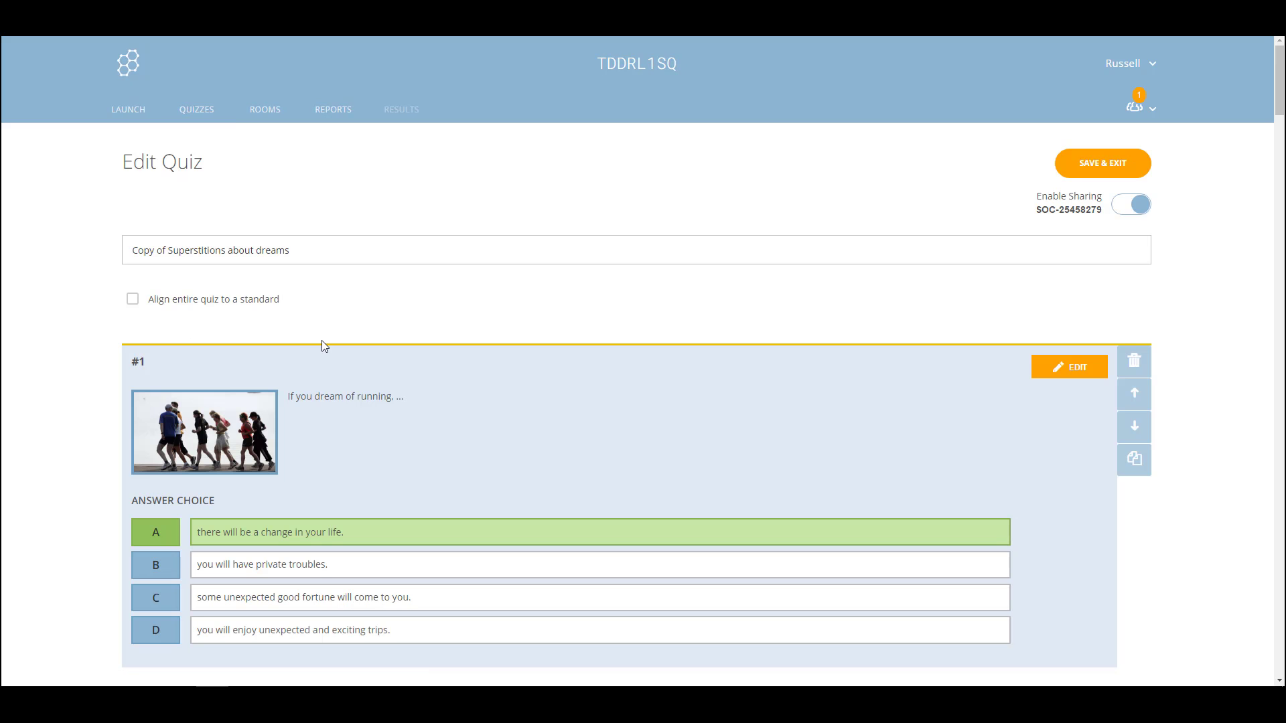
scroll(1271, 560, down, 20)
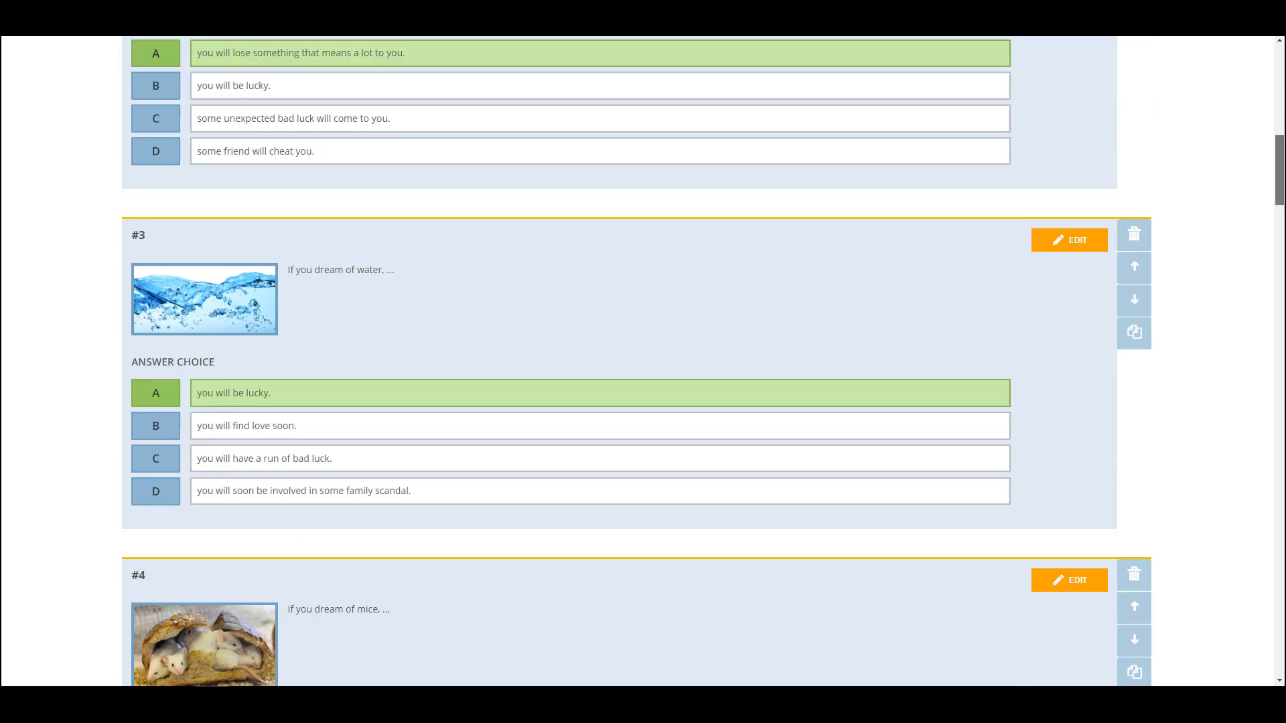
scroll(1270, 559, down, 20)
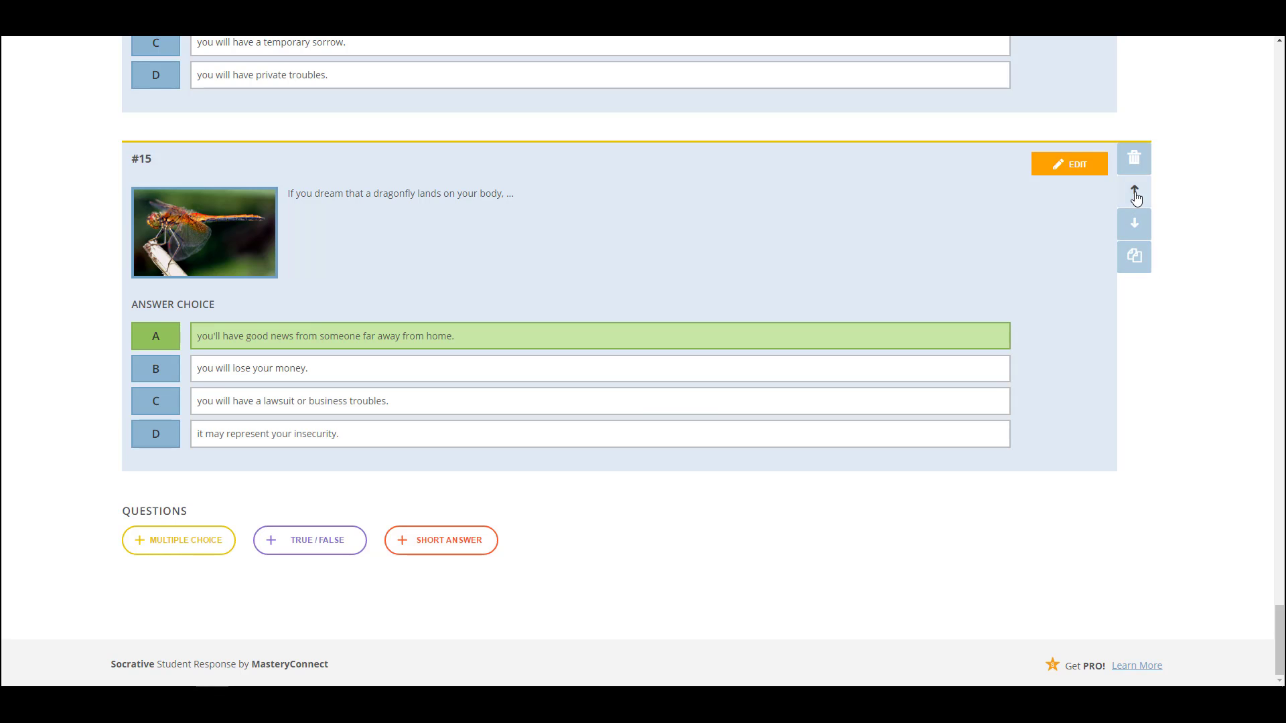
scroll(1183, 430, up, 8)
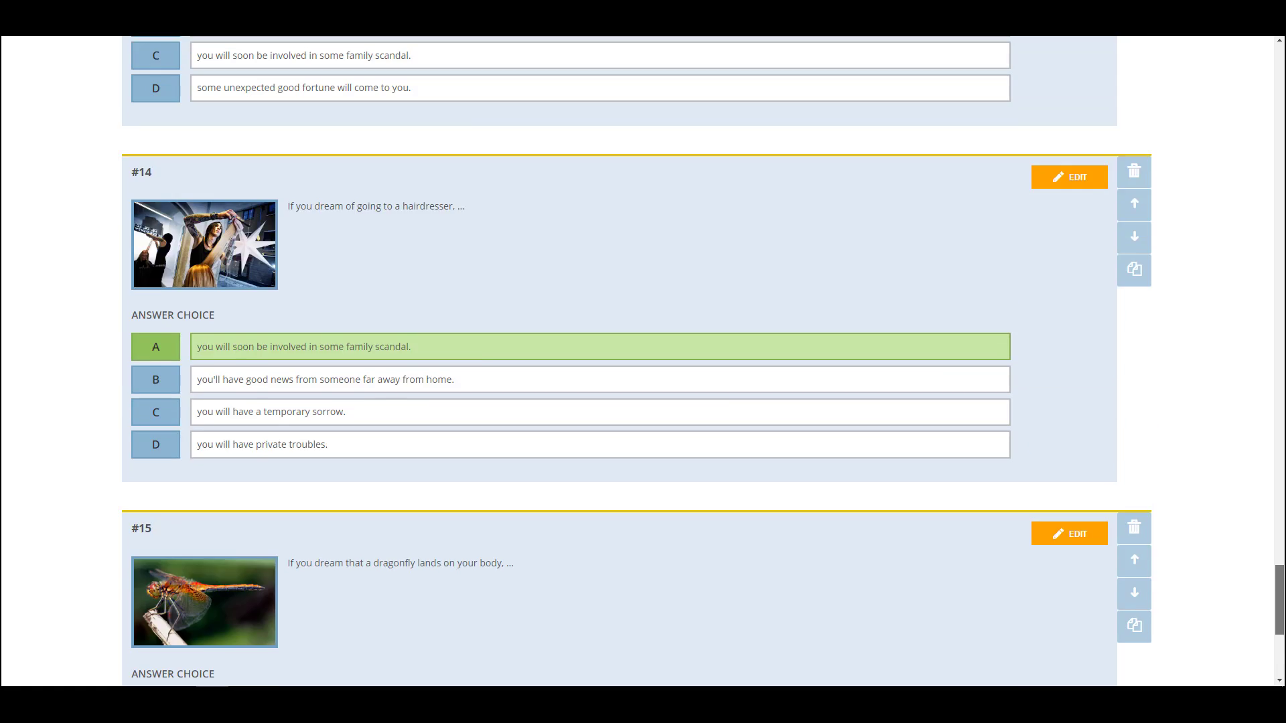
click(1134, 379)
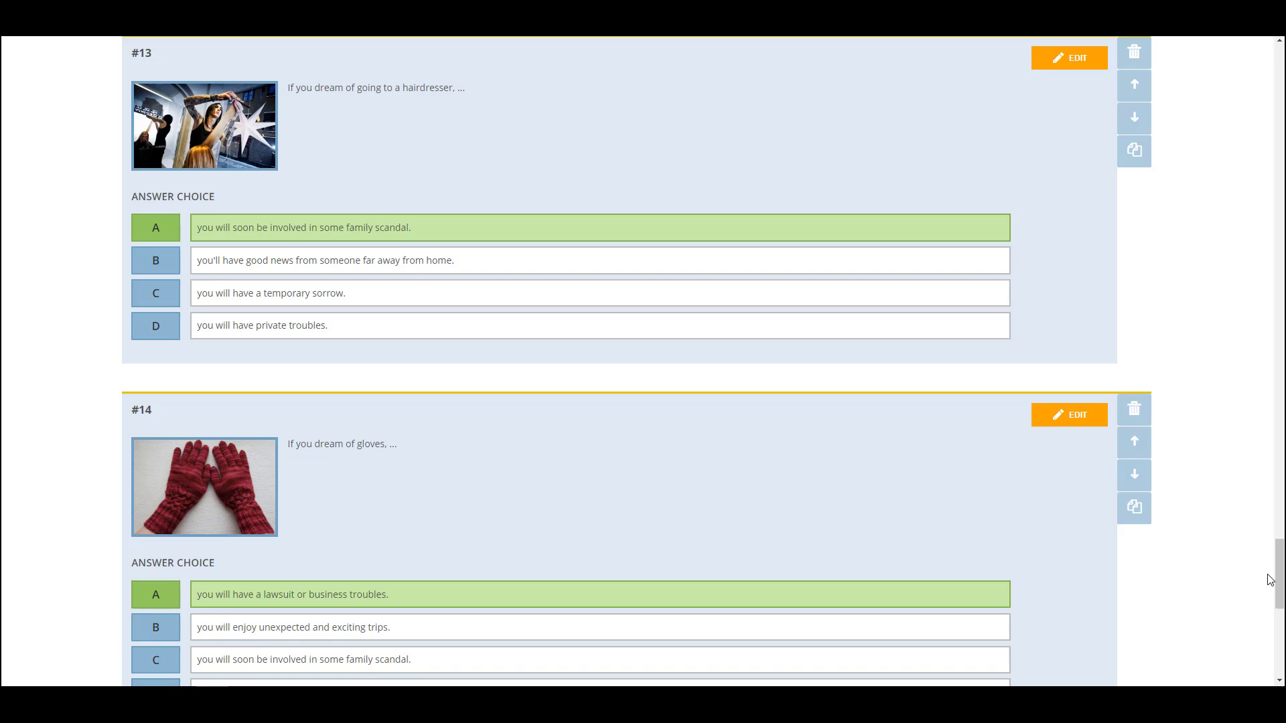
Save the quiz, reopen it to confirm the new order, then go to Reports
drag(1279, 580, 1277, 72)
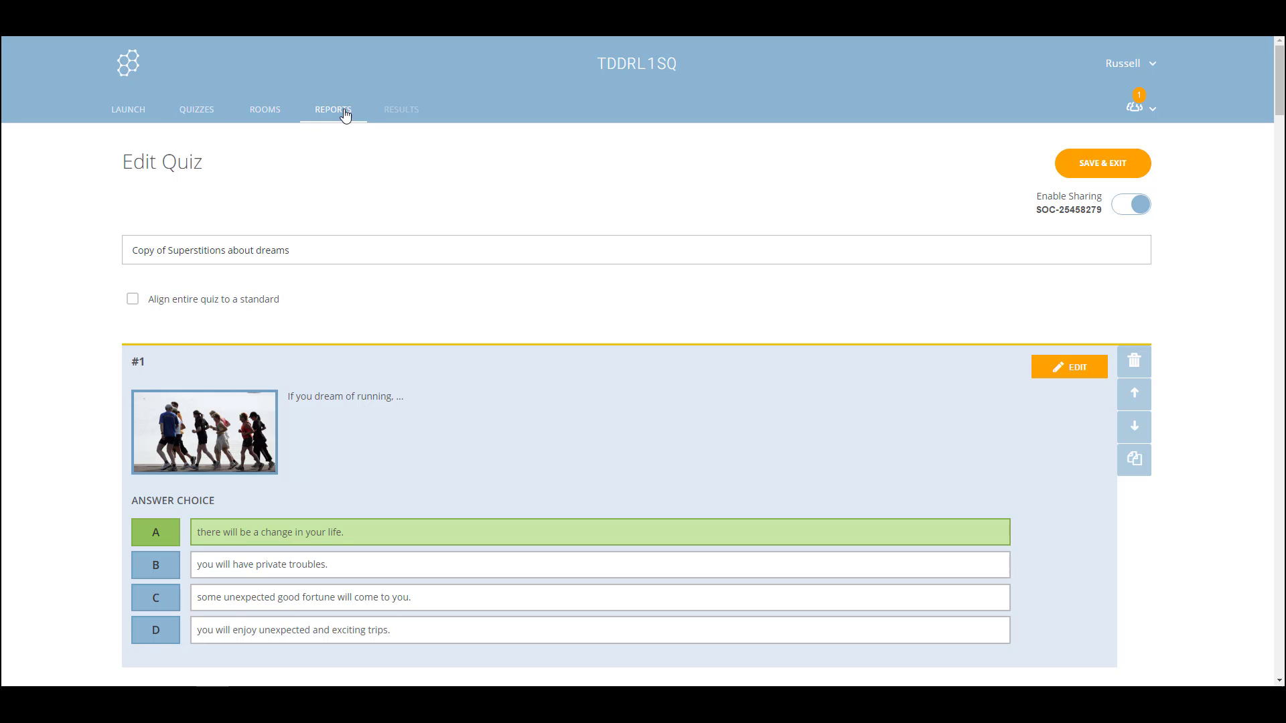
click(194, 112)
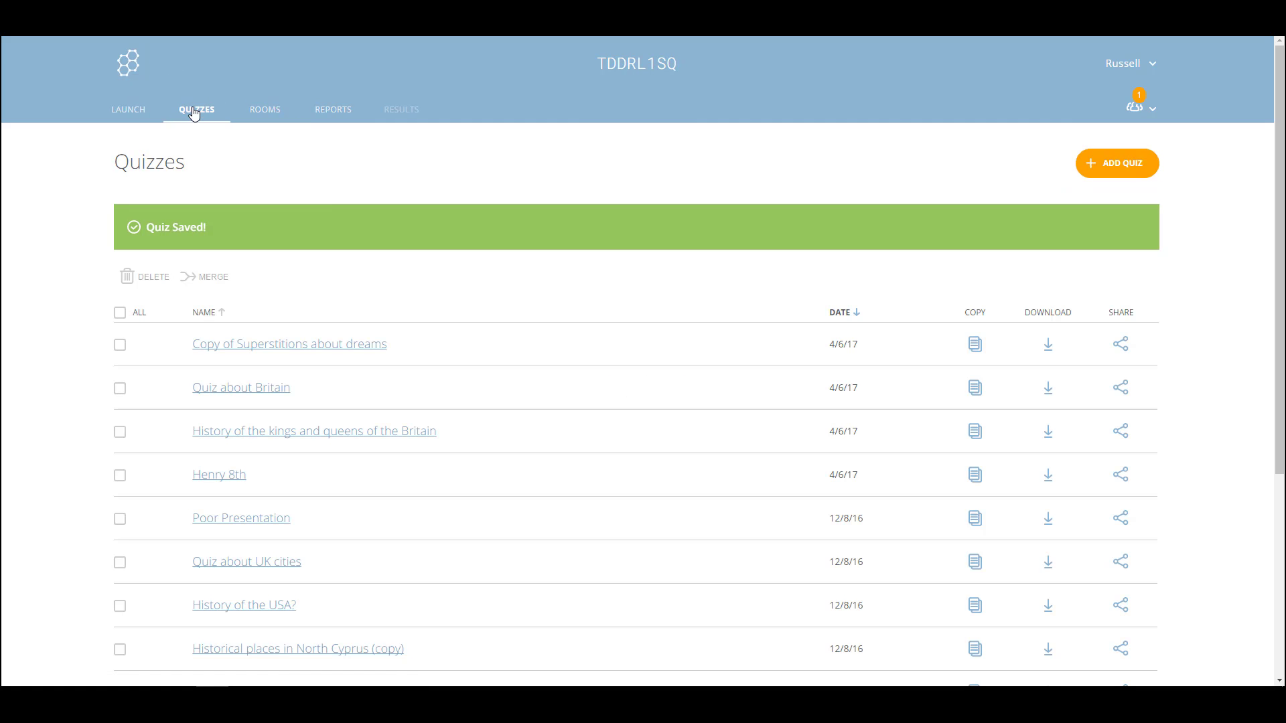
click(273, 345)
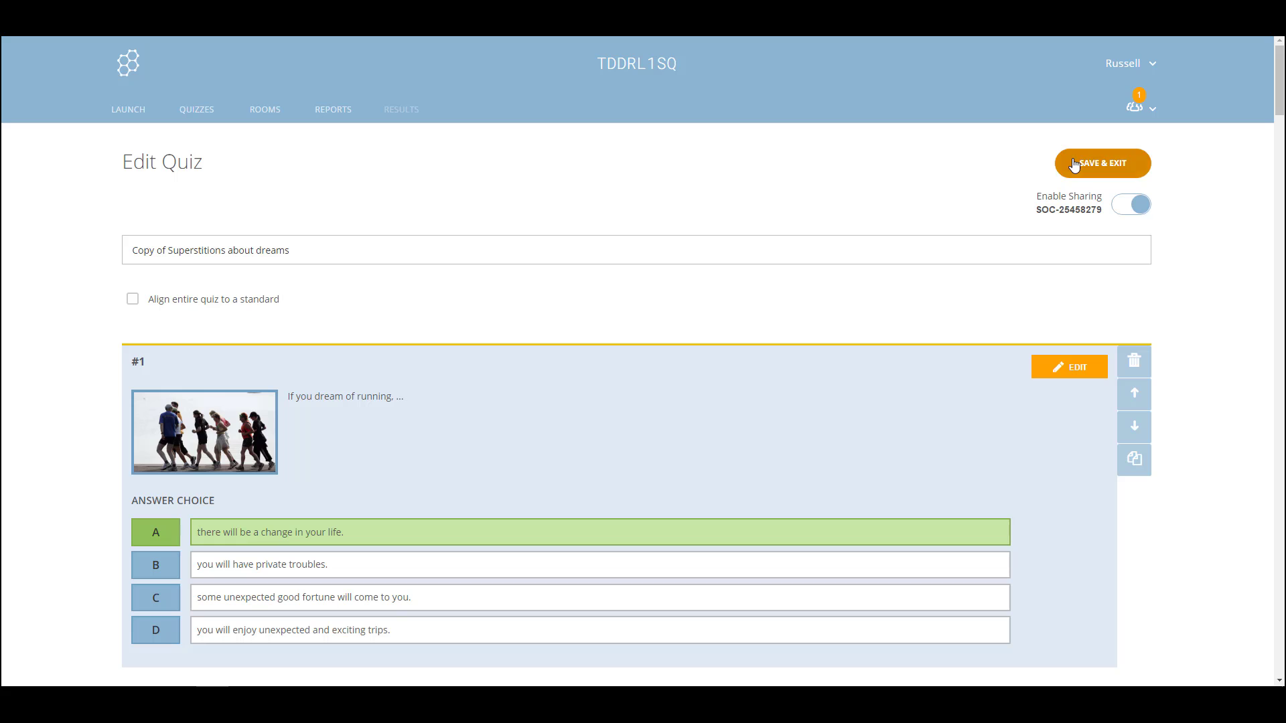
click(343, 115)
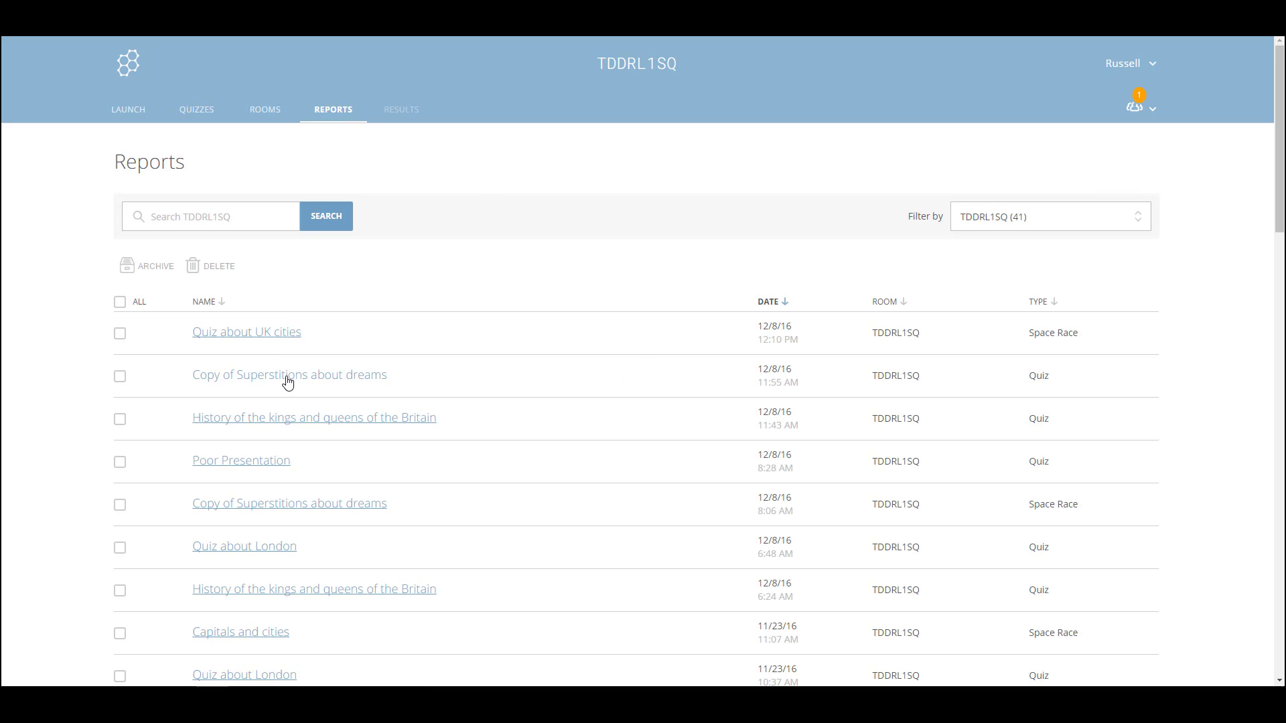
View the Copy of Superstitions about dreams score chart, then open the Quiz about UK cities report and dismiss its popup
click(287, 376)
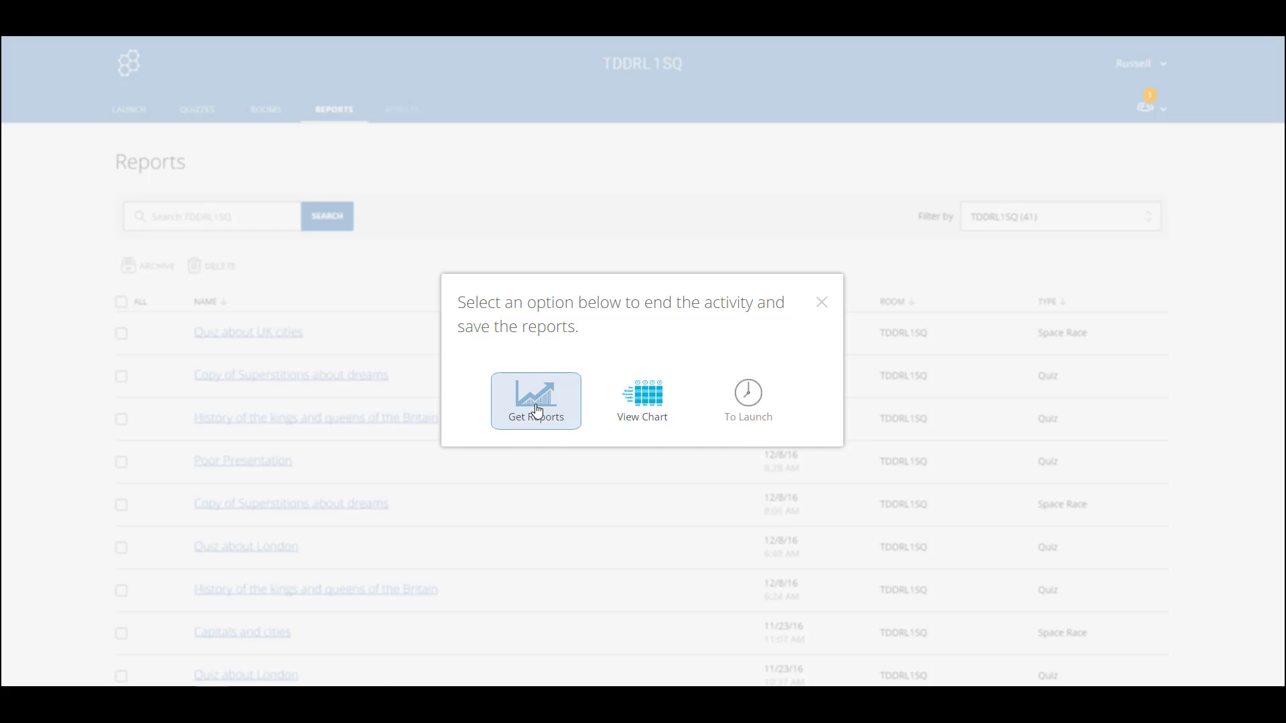
click(646, 402)
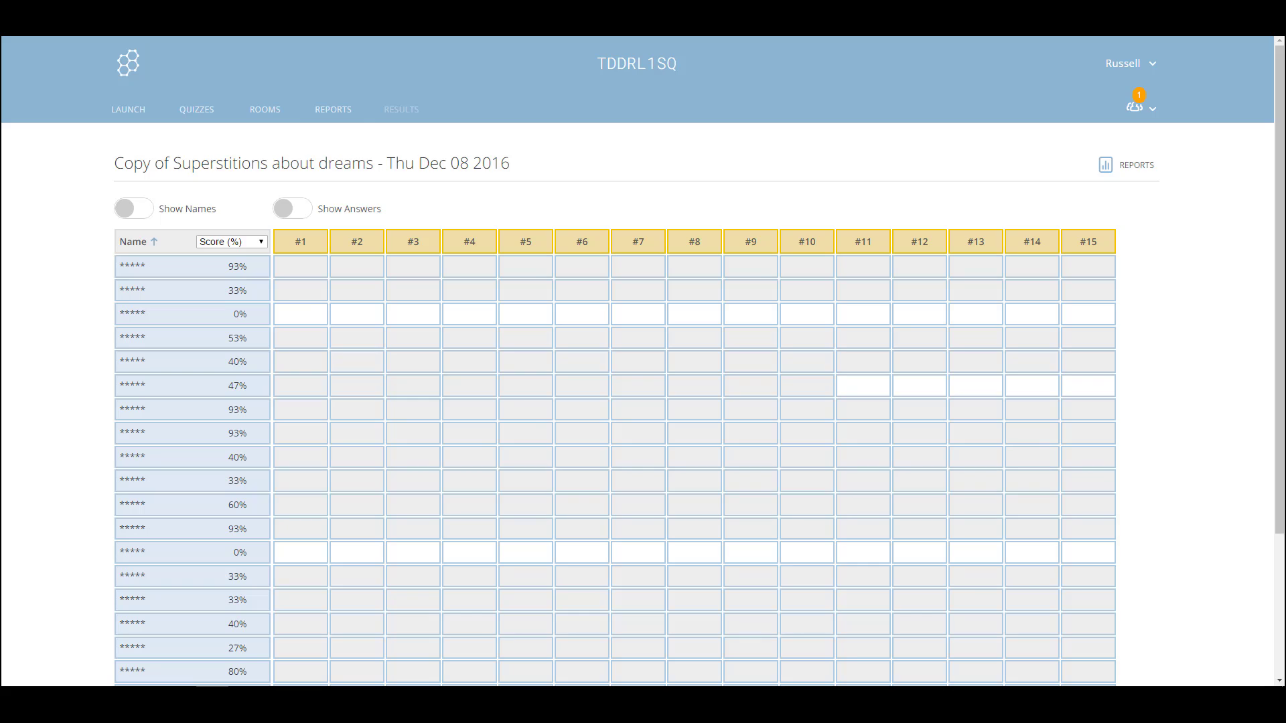
key(alt+Left)
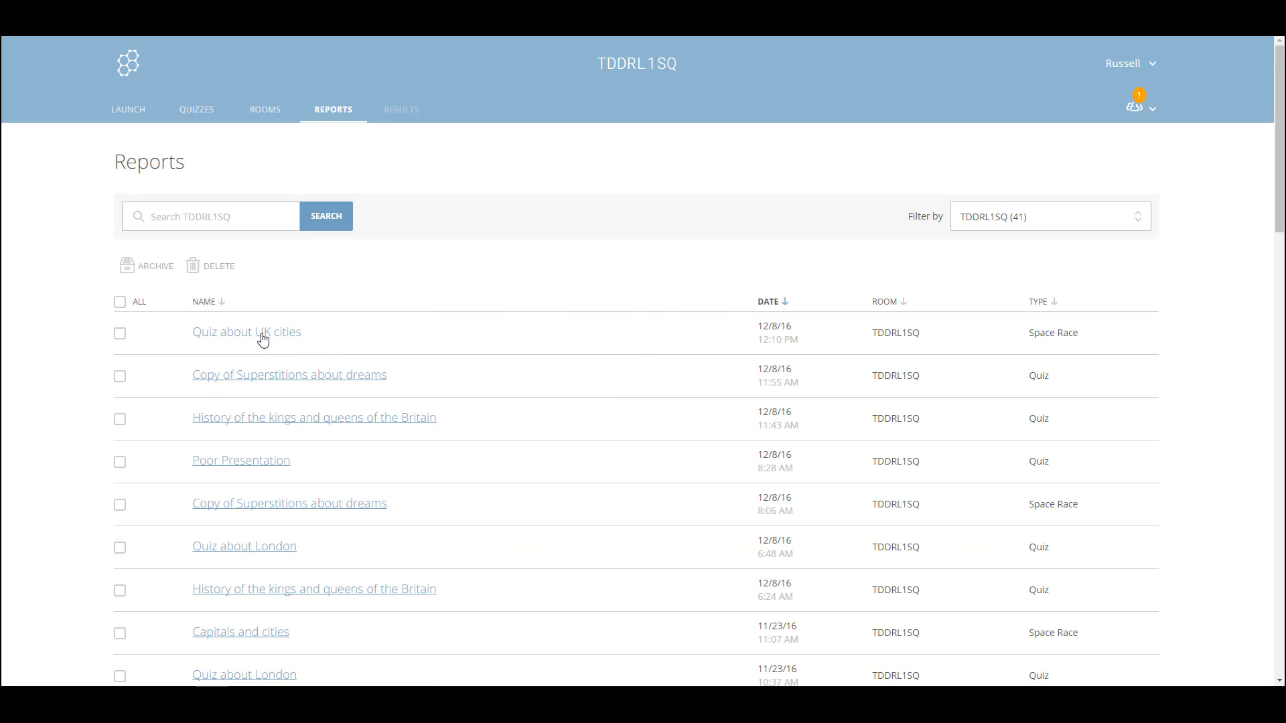
click(263, 335)
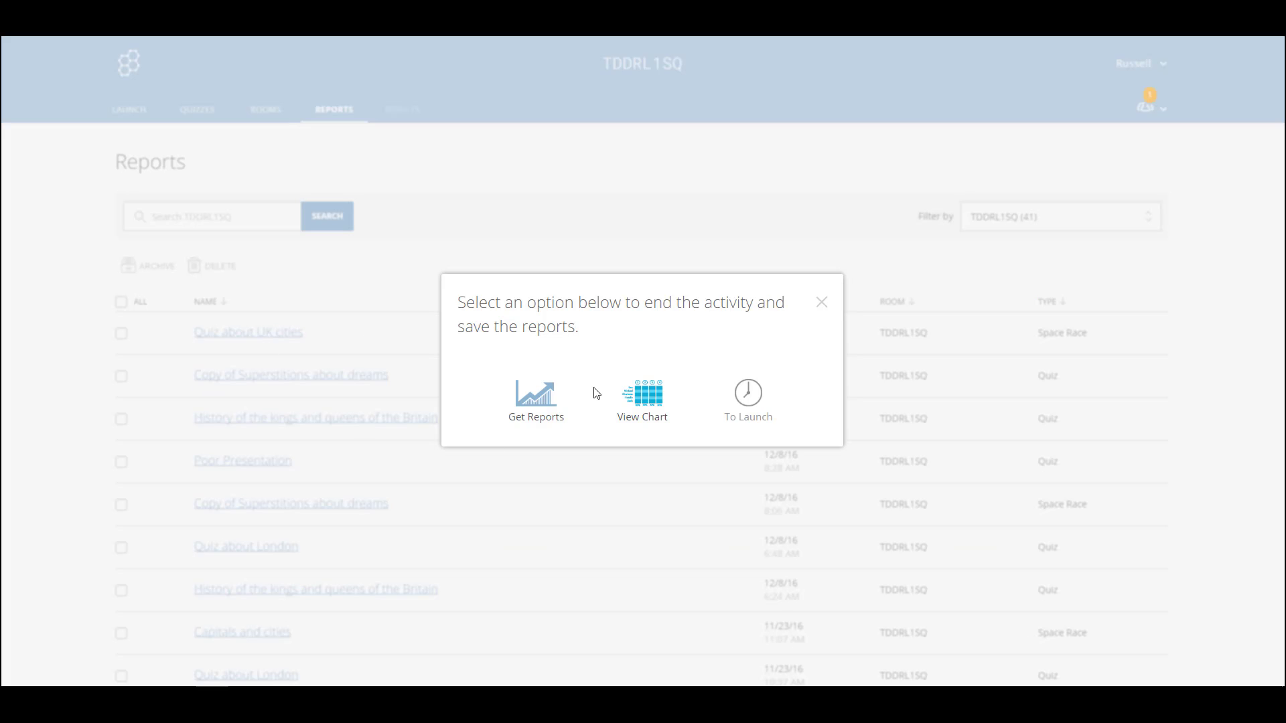
click(827, 306)
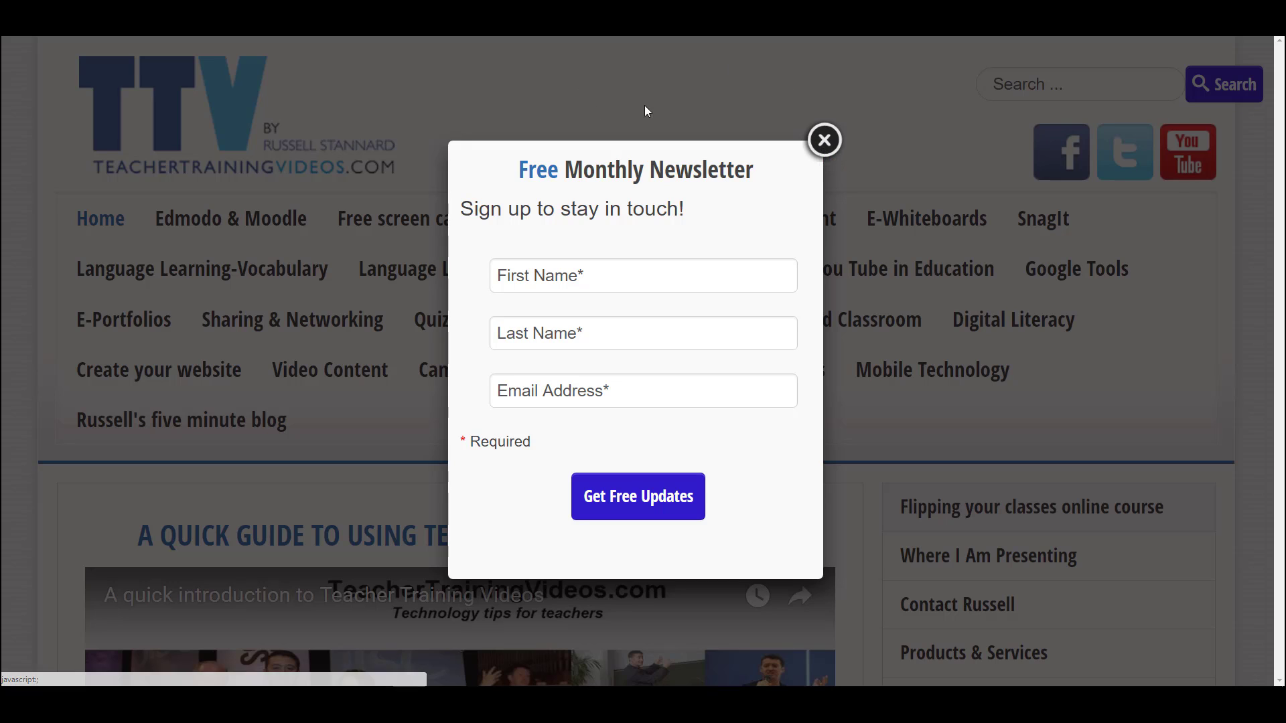
Close the Free Monthly Newsletter popup on the TeacherTrainingVideos.com home page
click(824, 137)
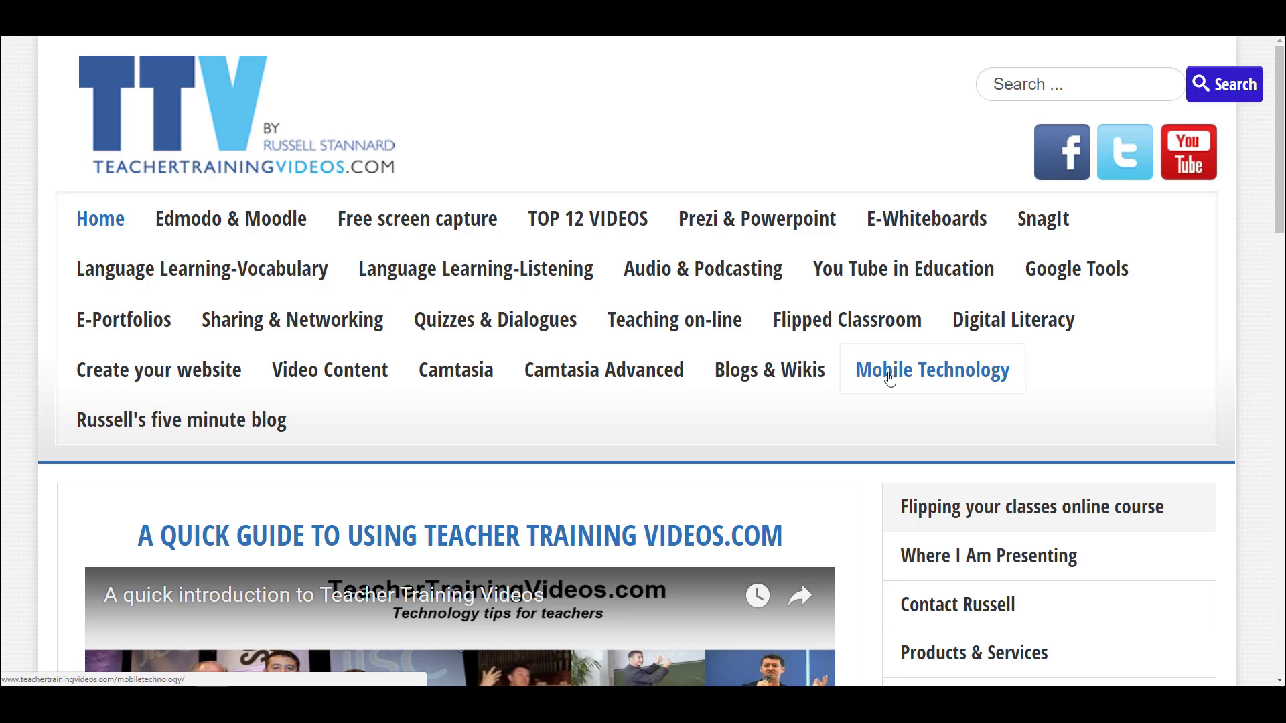
Browse the Mobile Technology page on TeacherTrainingVideos.com
click(960, 377)
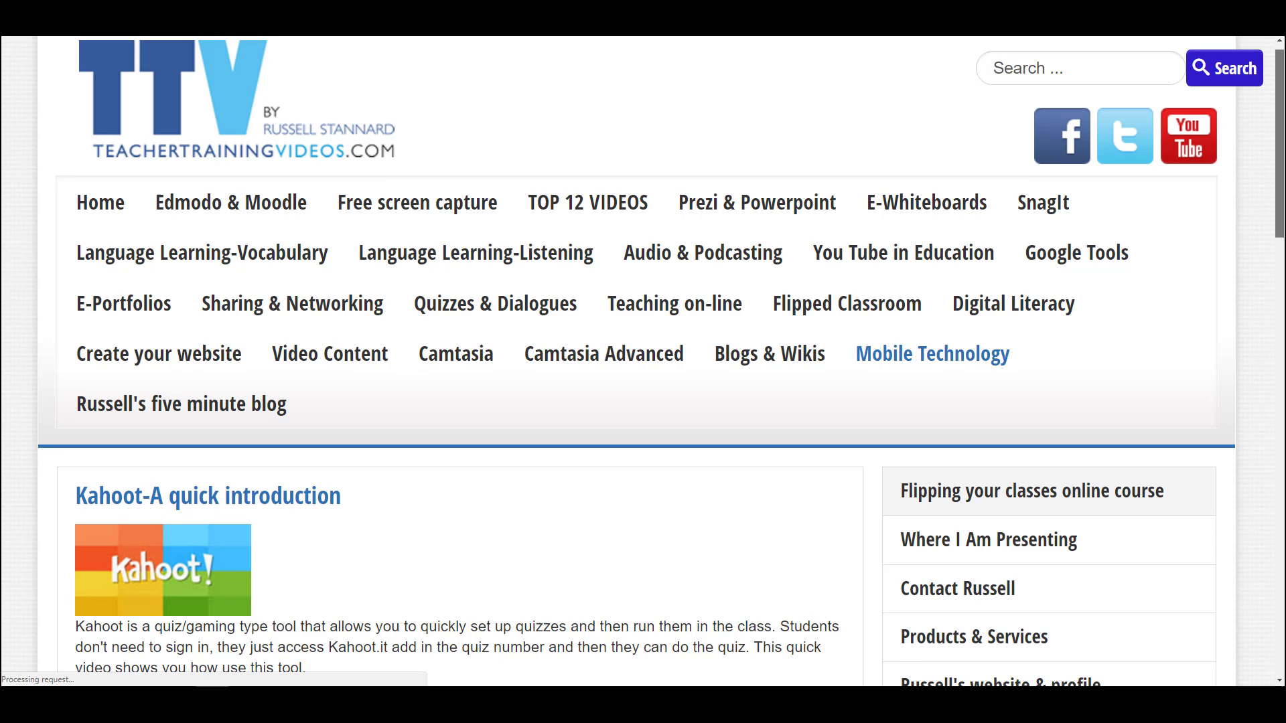
scroll(1128, 359, down, 3)
scroll(1283, 370, down, 5)
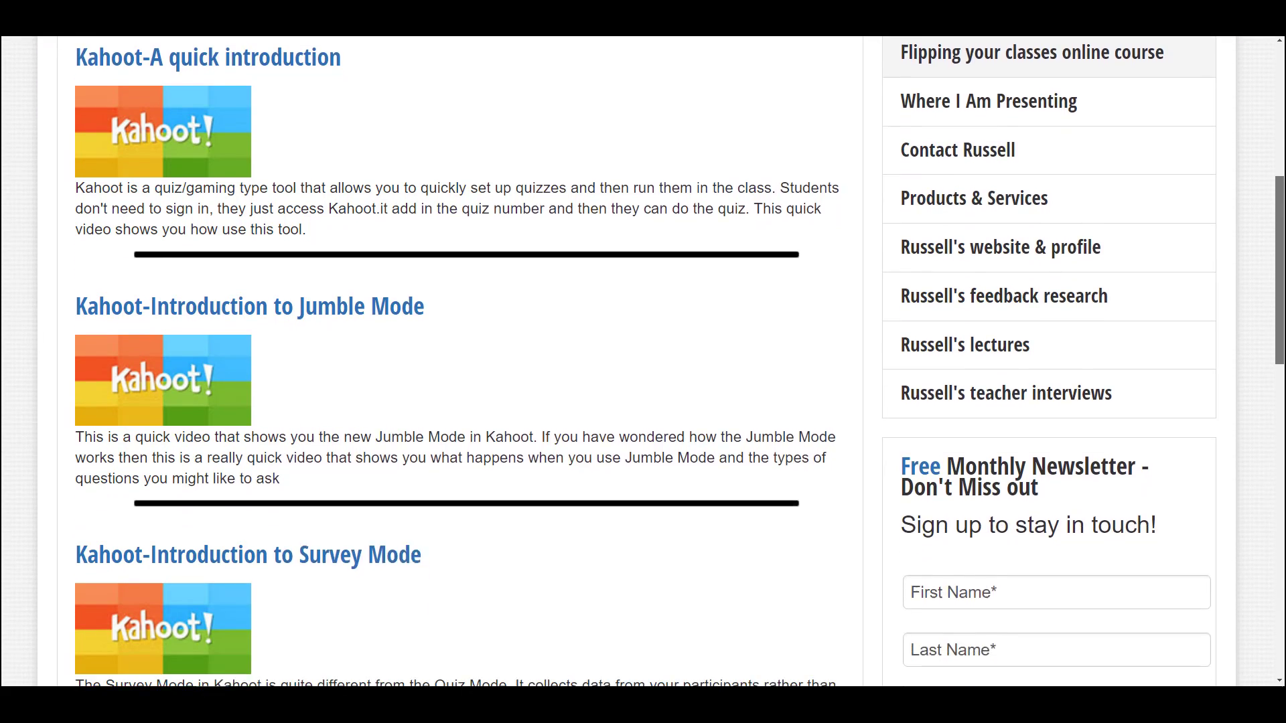
scroll(1281, 370, down, 5)
scroll(1281, 174, up, 10)
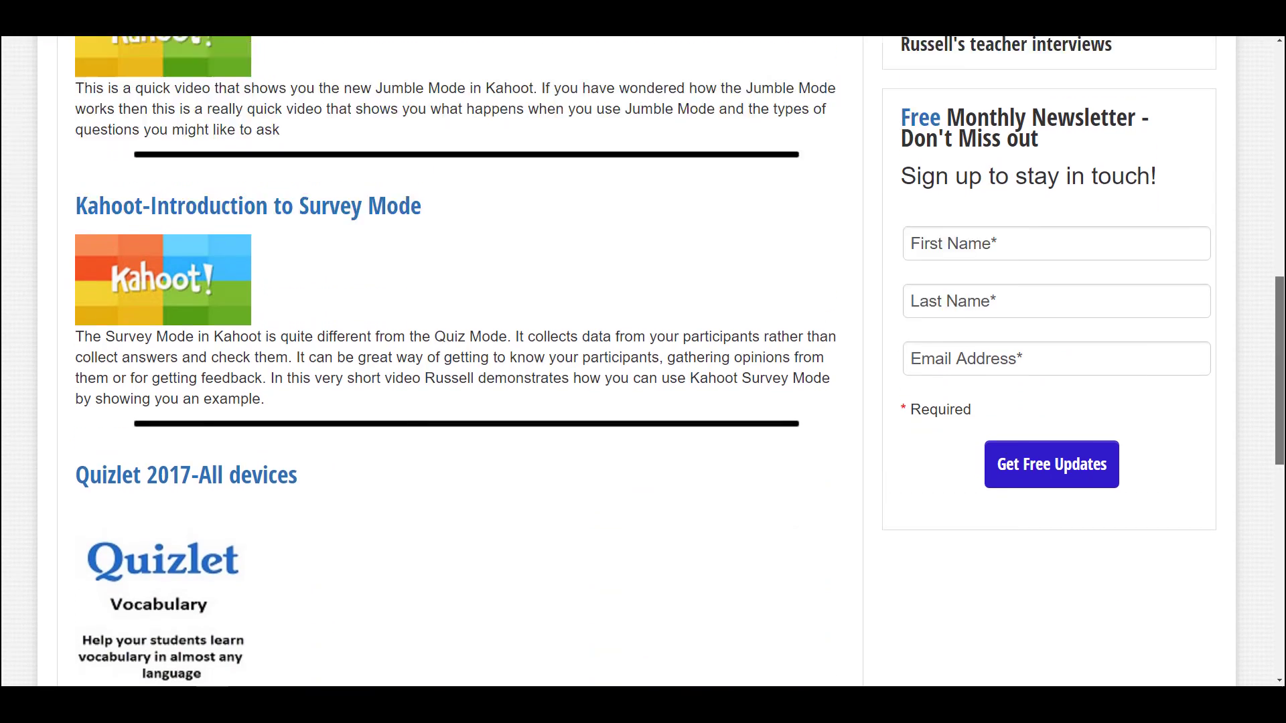
scroll(1281, 174, up, 4)
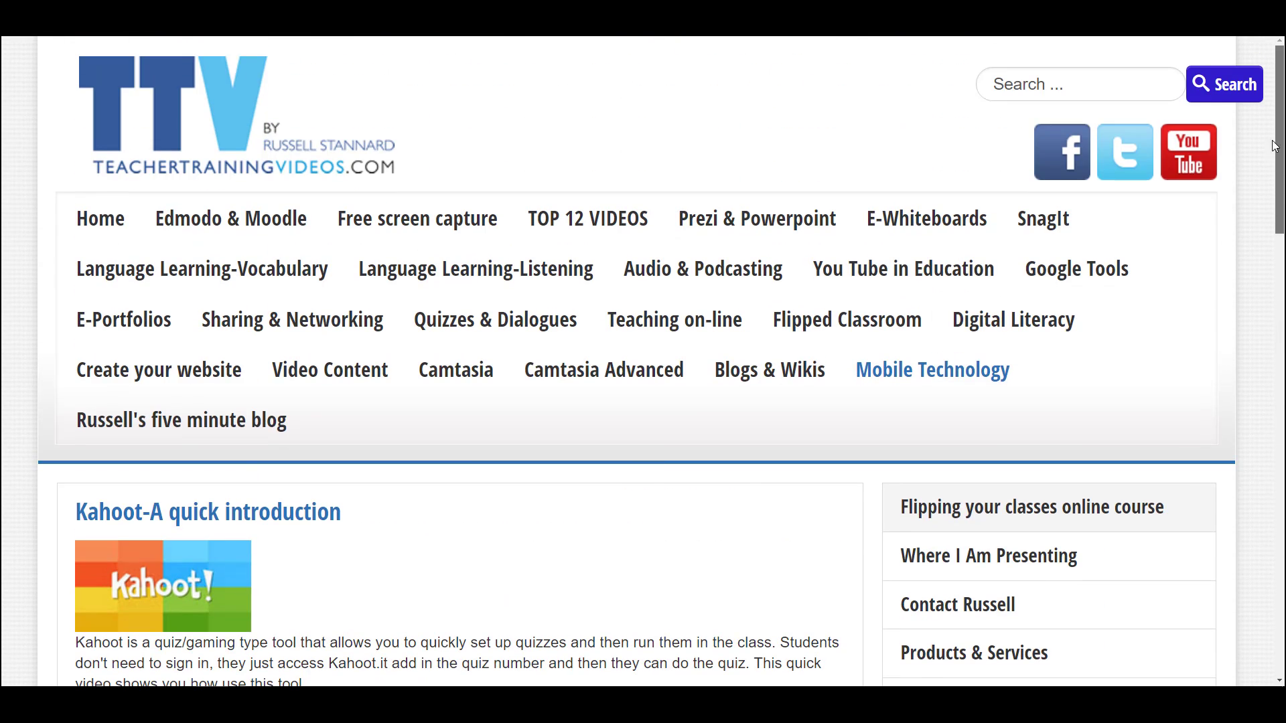
Go to Russell's five minute blog and look through its SnagIt, Answer Garden, Quizlet and Ted.Ed posts
click(107, 427)
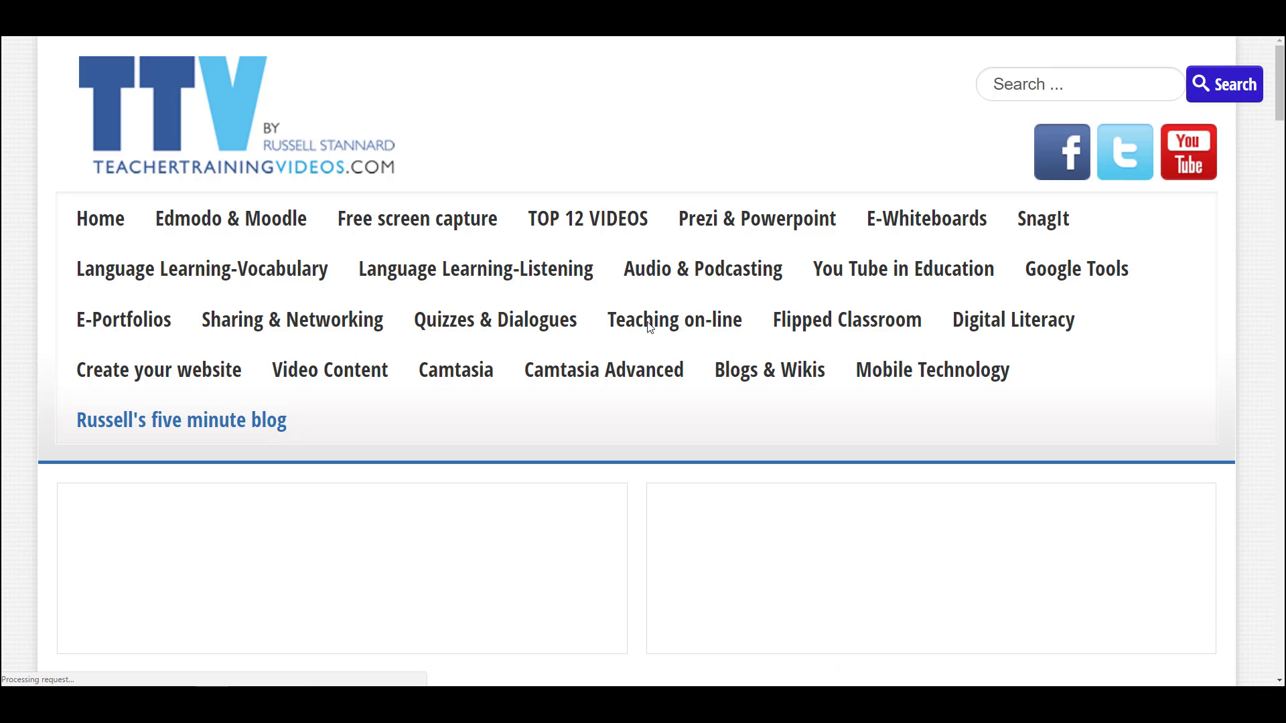
scroll(1279, 87, down, 6)
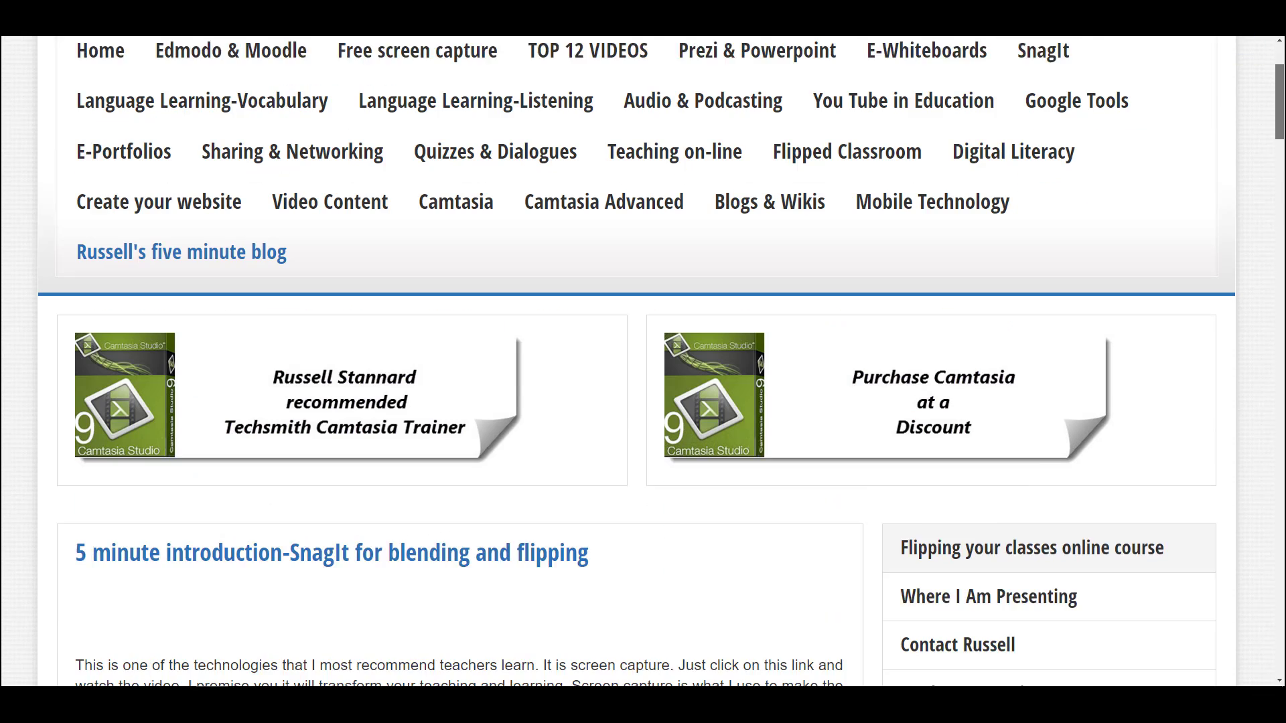
scroll(193, 596, down, 5)
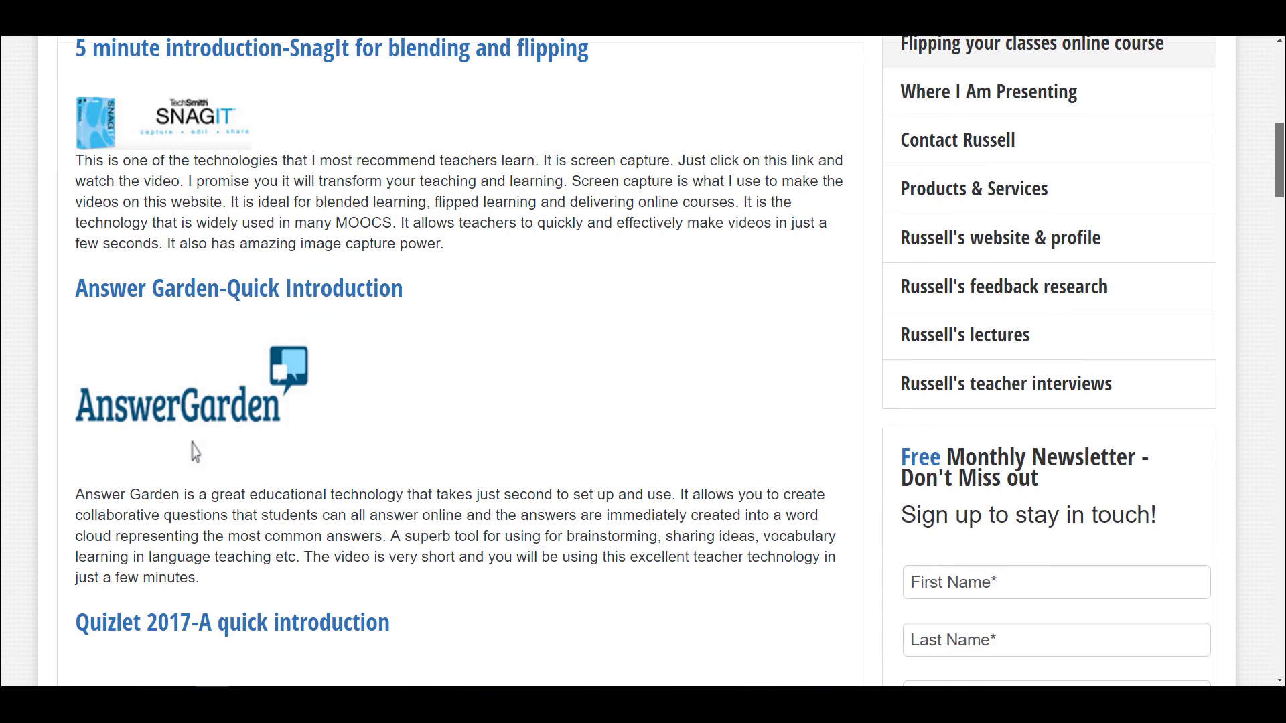
scroll(194, 400, down, 4)
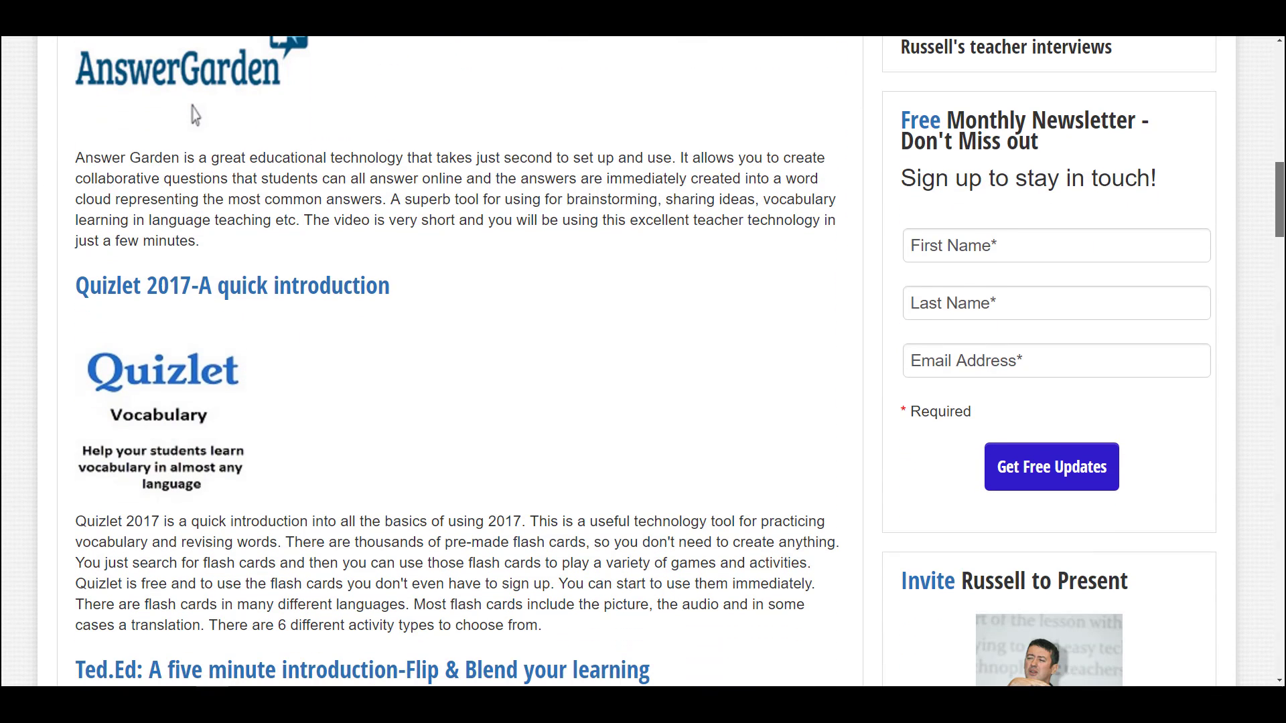
scroll(195, 114, down, 3)
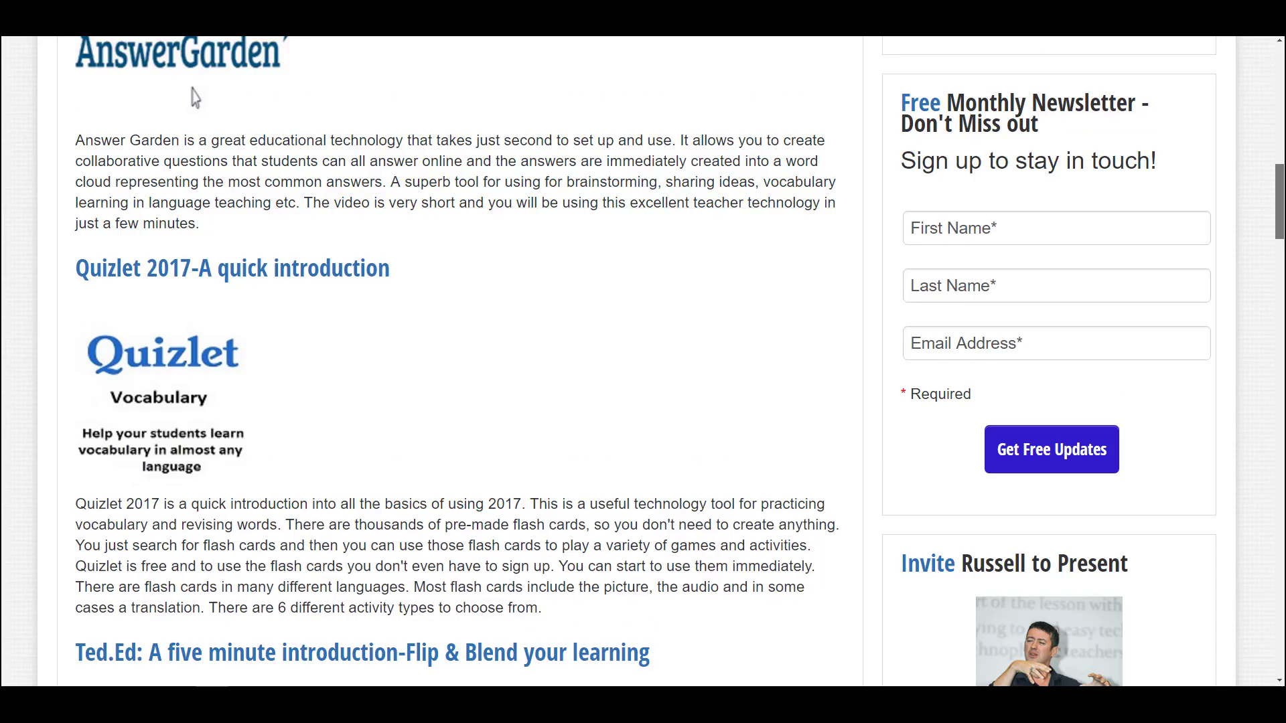
drag(1278, 225, 1276, 82)
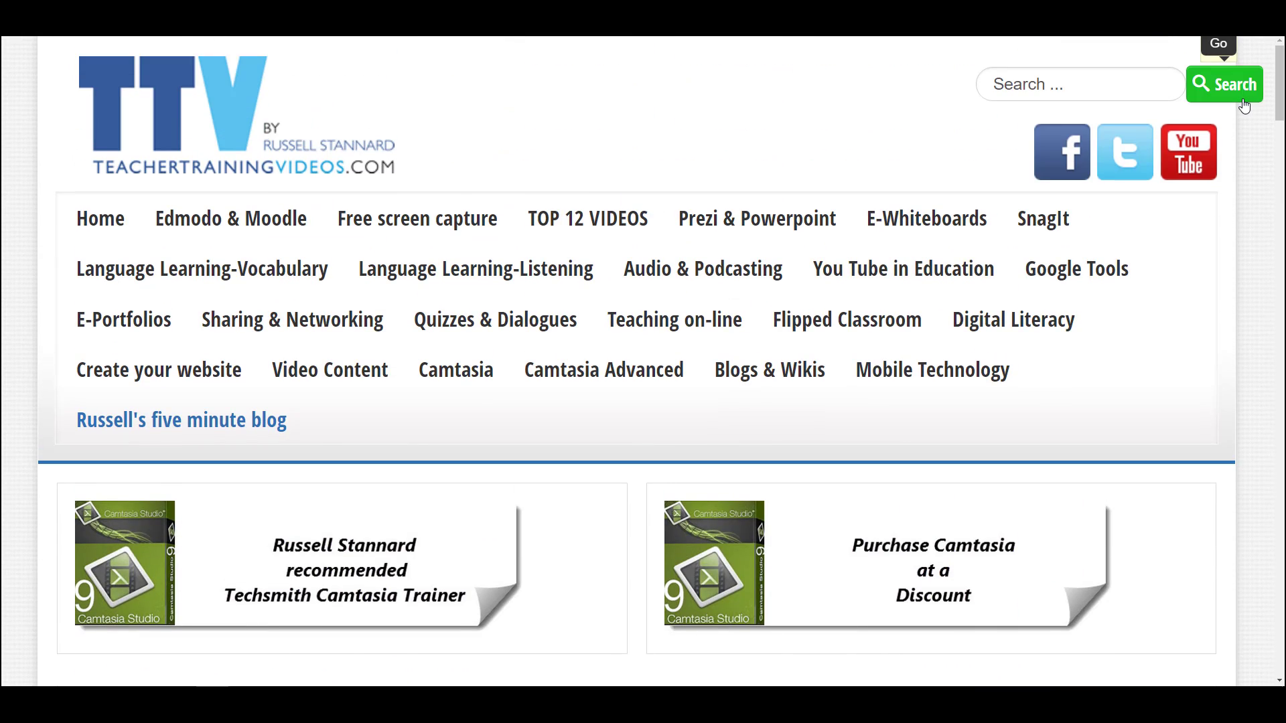